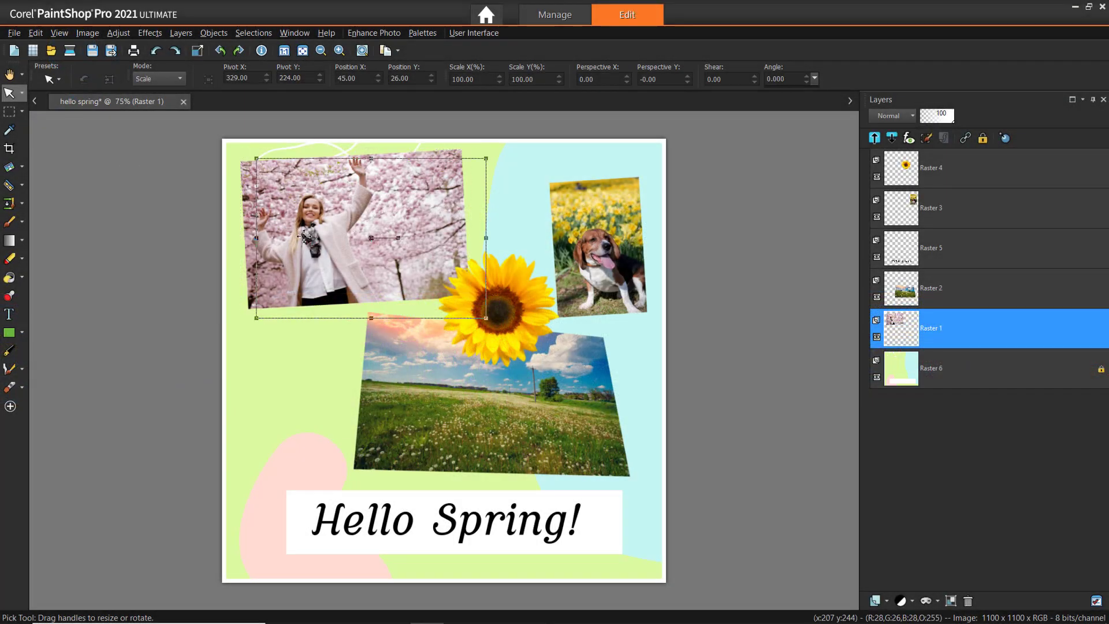
- Shift and slightly tilt the blossom photo, then enlarge the meadow and dog photos
left_click_drag(304, 236, 333, 241)
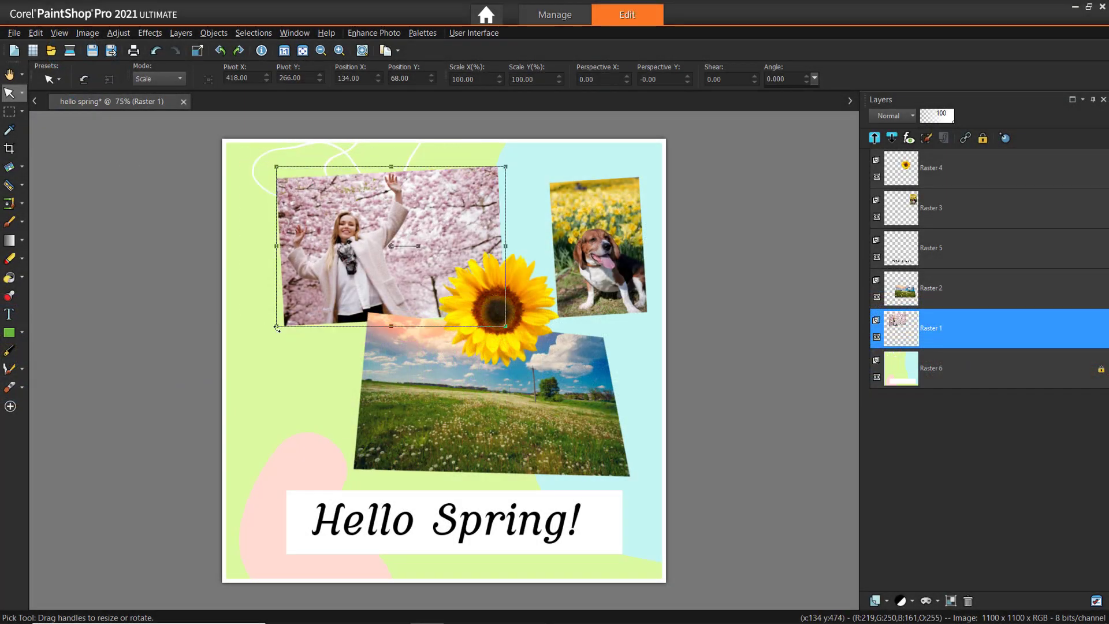
mouse_move(508, 331)
left_mouse_down()
mouse_move(504, 317)
mouse_move(491, 324)
mouse_move(549, 370)
mouse_move(520, 346)
left_mouse_up()
left_click(399, 433)
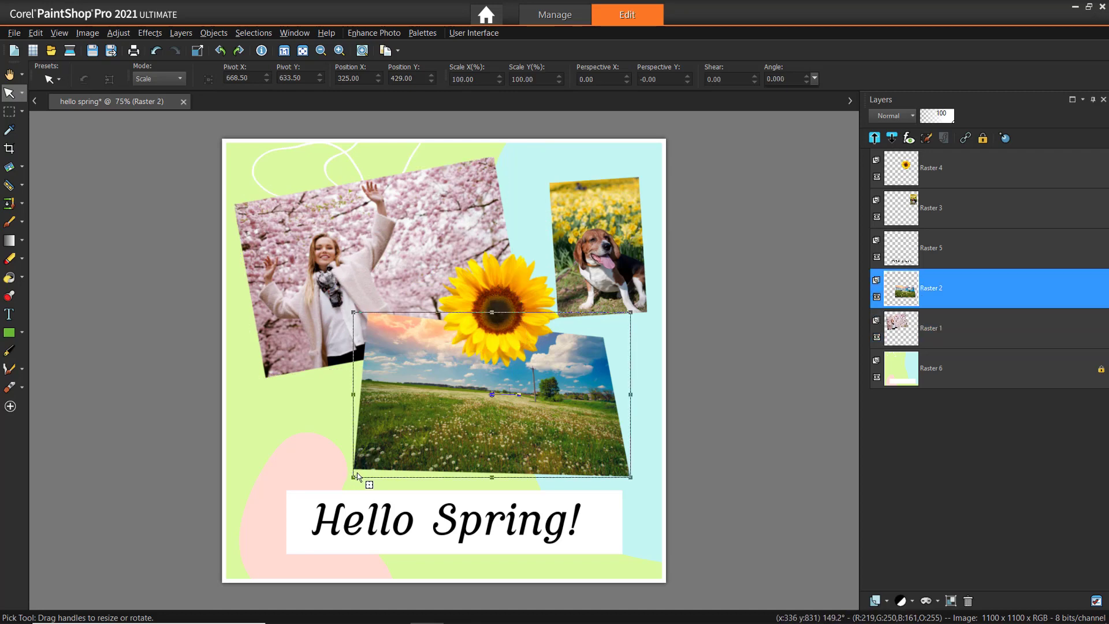
left_click_drag(353, 477, 306, 497)
left_click_drag(570, 266, 543, 267)
- Shear the blossom photo from its left side and skew its perspective from the top-left corner
left_click(376, 191)
left_click(159, 79)
left_click(155, 98)
mouse_move(234, 267)
left_mouse_down()
mouse_move(233, 295)
mouse_move(234, 283)
left_mouse_up()
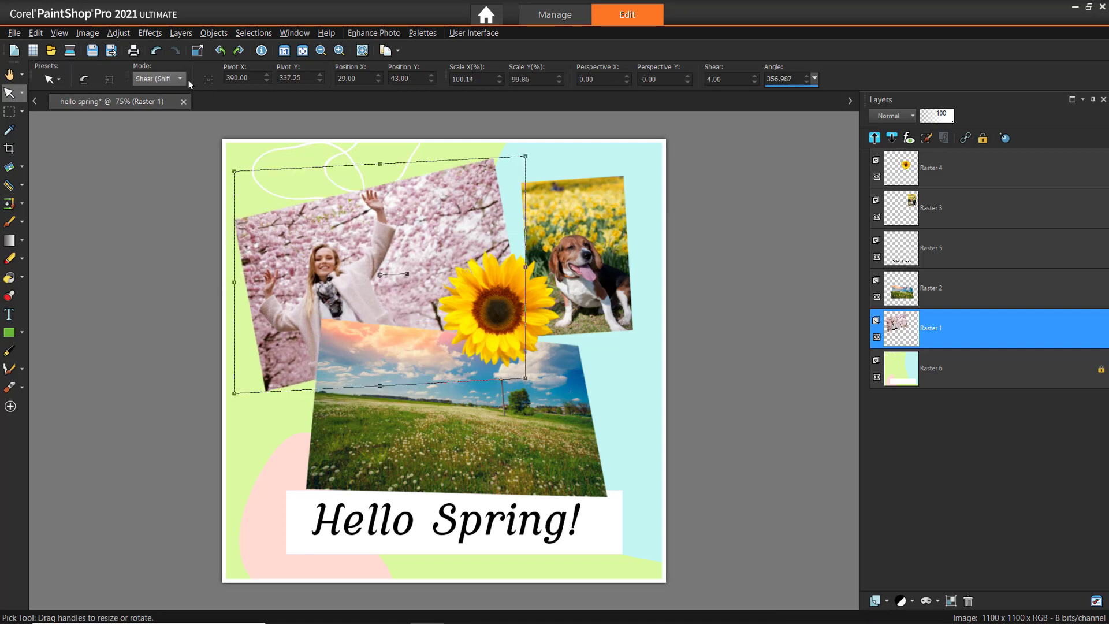
left_click(159, 78)
left_click(155, 108)
left_click_drag(234, 173, 267, 148)
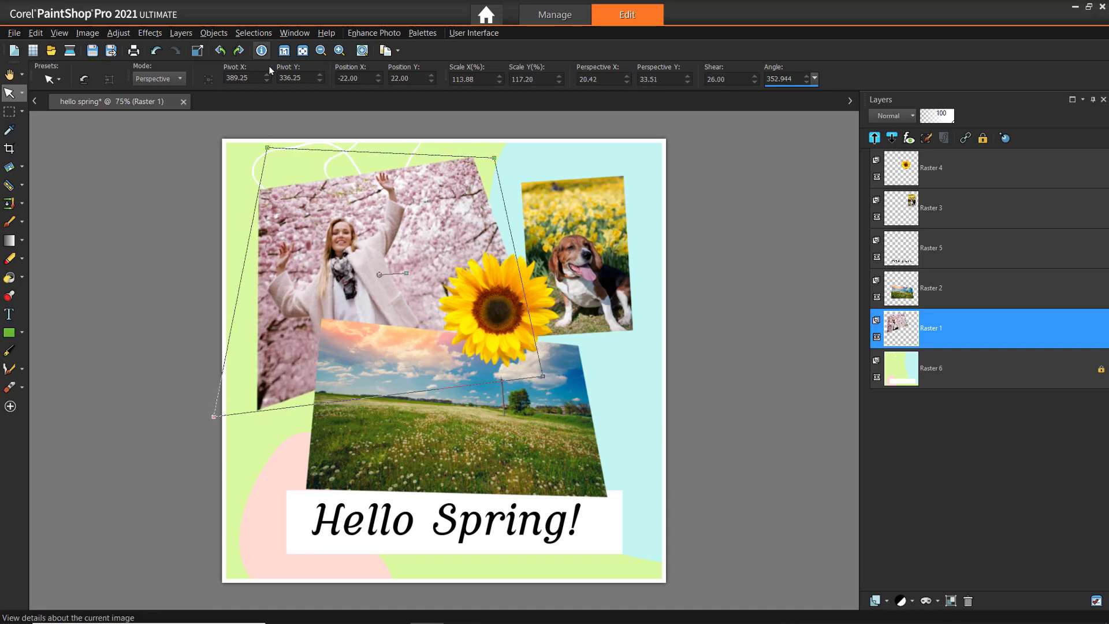
- Enlarge the blossom photo from its bottom-right corner and tilt the dog photo about 9 degrees
left_click(159, 78)
left_click(155, 89)
left_click_drag(543, 376, 607, 422)
left_click(578, 243)
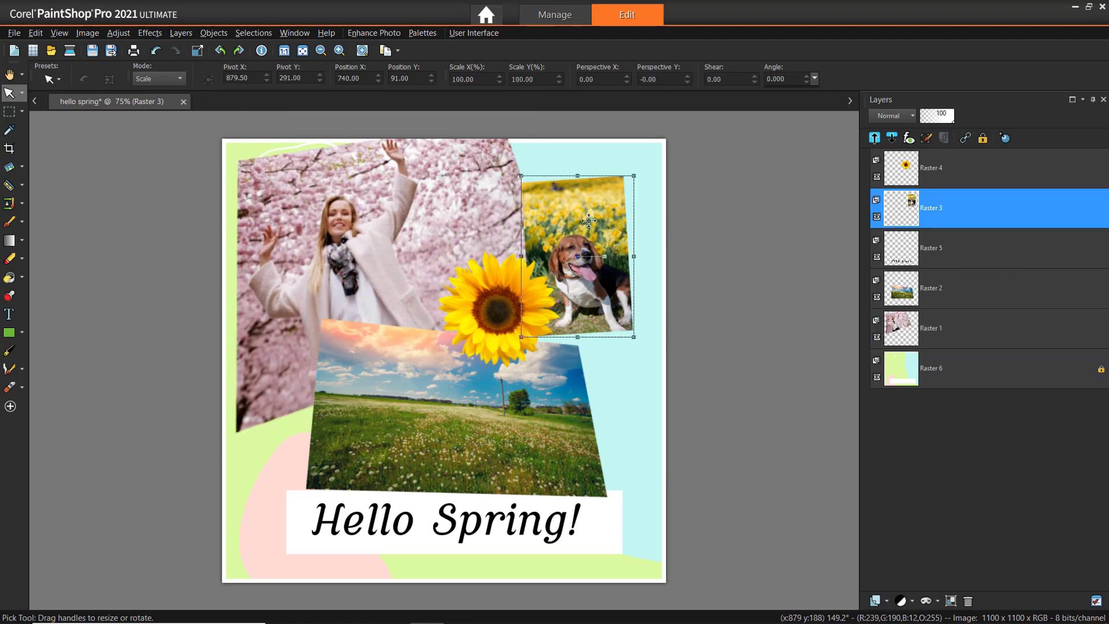
left_click_drag(604, 175, 661, 143)
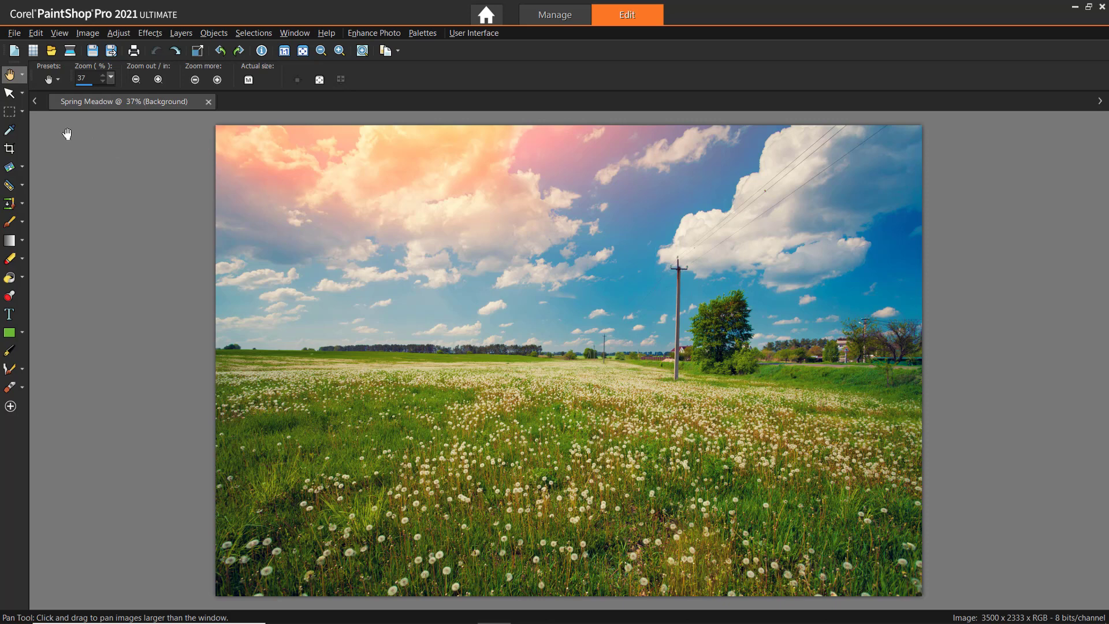
- Activate the Pick tool to show resize handles around the Spring Meadow photo
left_click(8, 93)
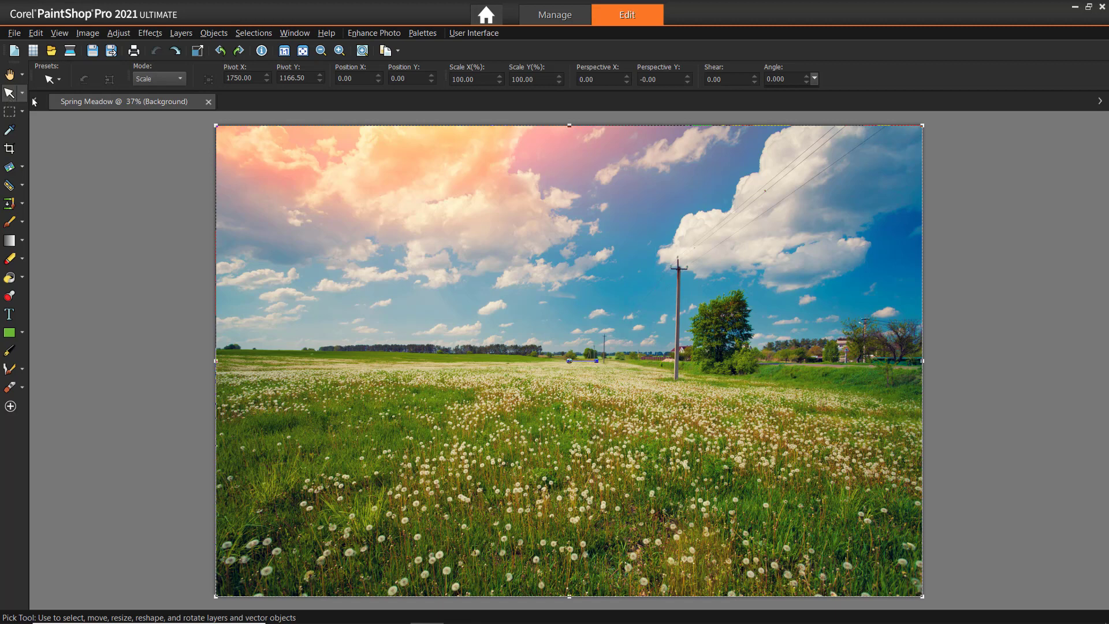
- Scale the meadow photo to 97% X and Y, then drag its corner to about 94.6%
double_click(478, 77)
type("97")
key("Tab")
type("97")
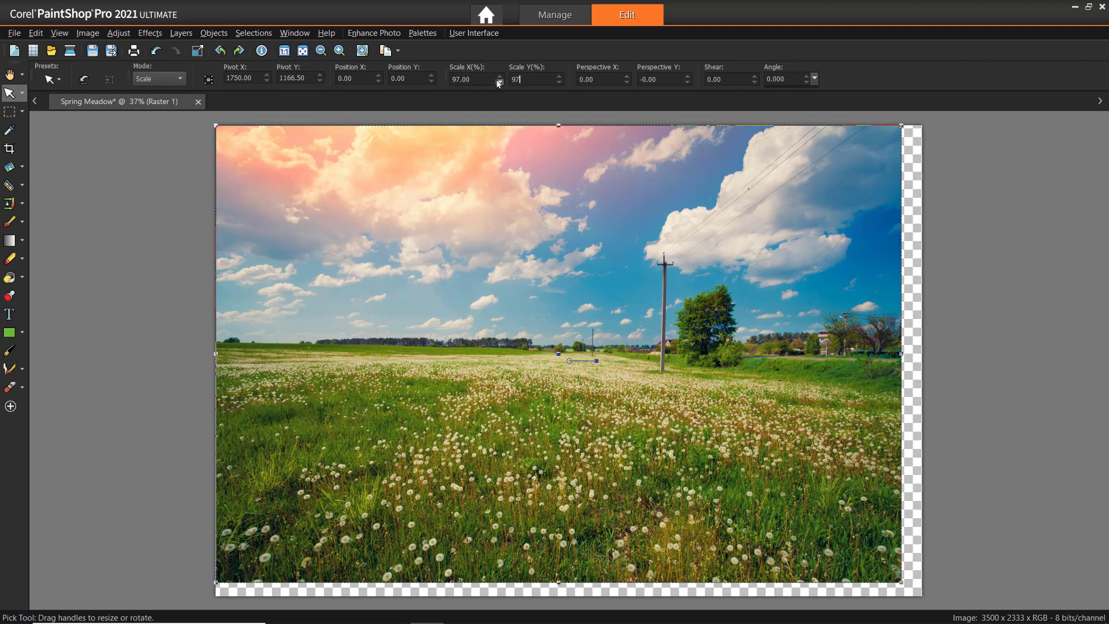
key("Return")
left_click_drag(885, 138, 884, 139)
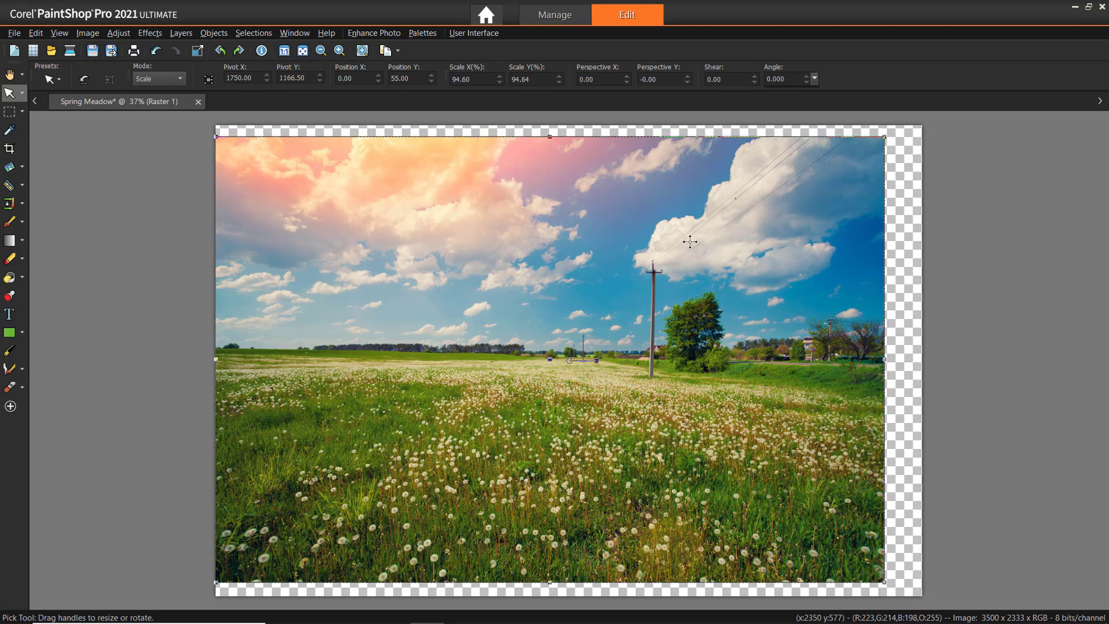
- Move the meadow photo right and shrink it from the top-left corner to about 81% by 85%
left_click_drag(706, 240, 734, 238)
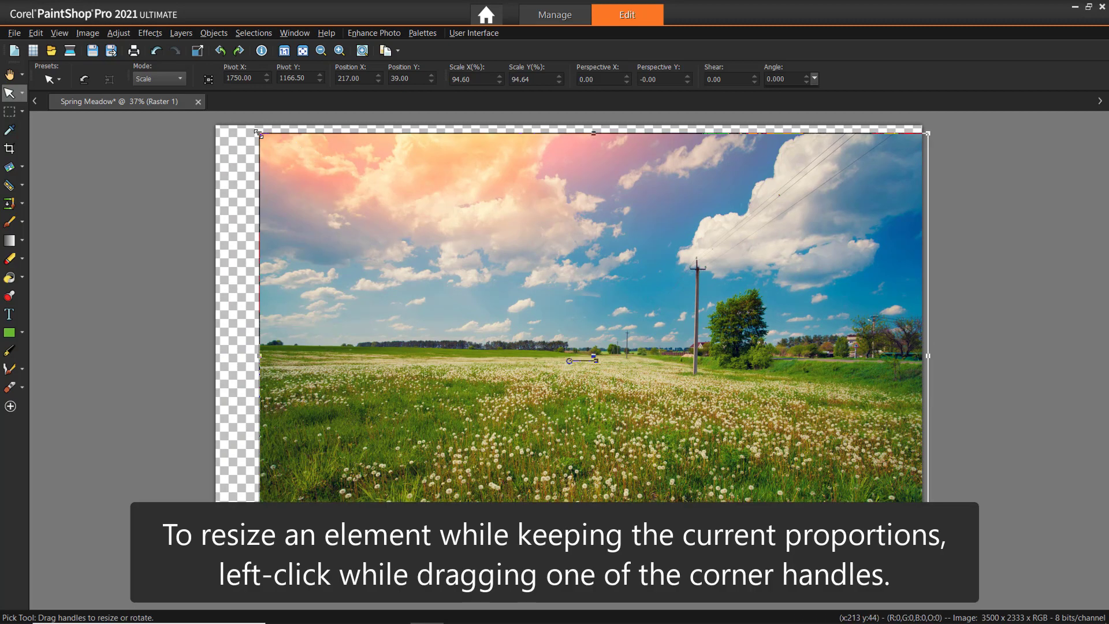
left_click_drag(259, 134, 343, 186)
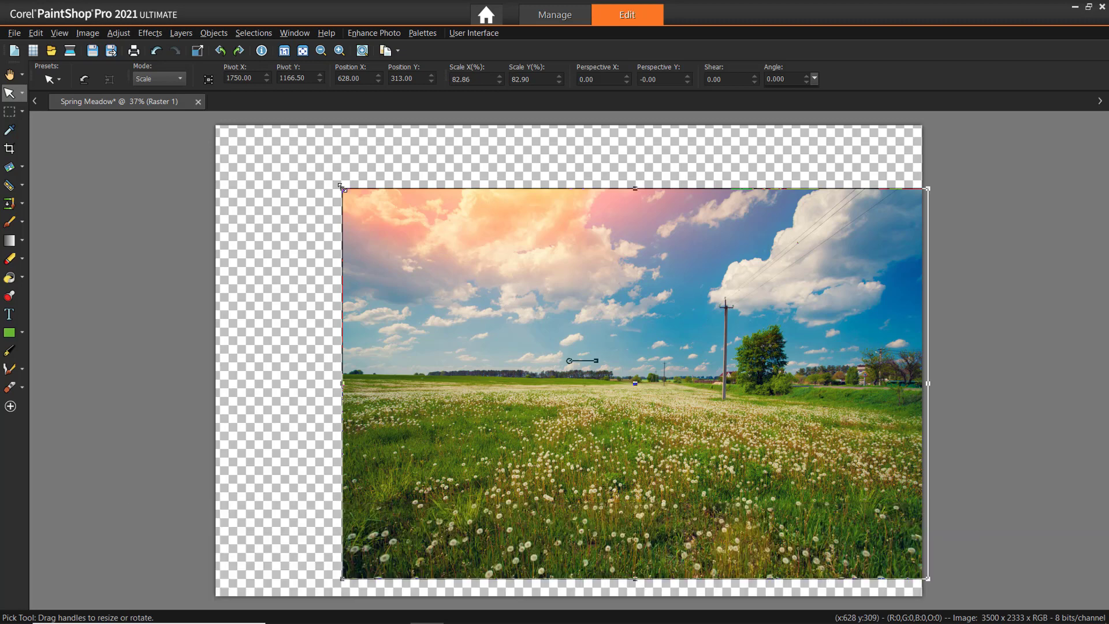
mouse_move(342, 188)
left_mouse_down()
mouse_move(480, 168)
mouse_move(354, 174)
left_mouse_up()
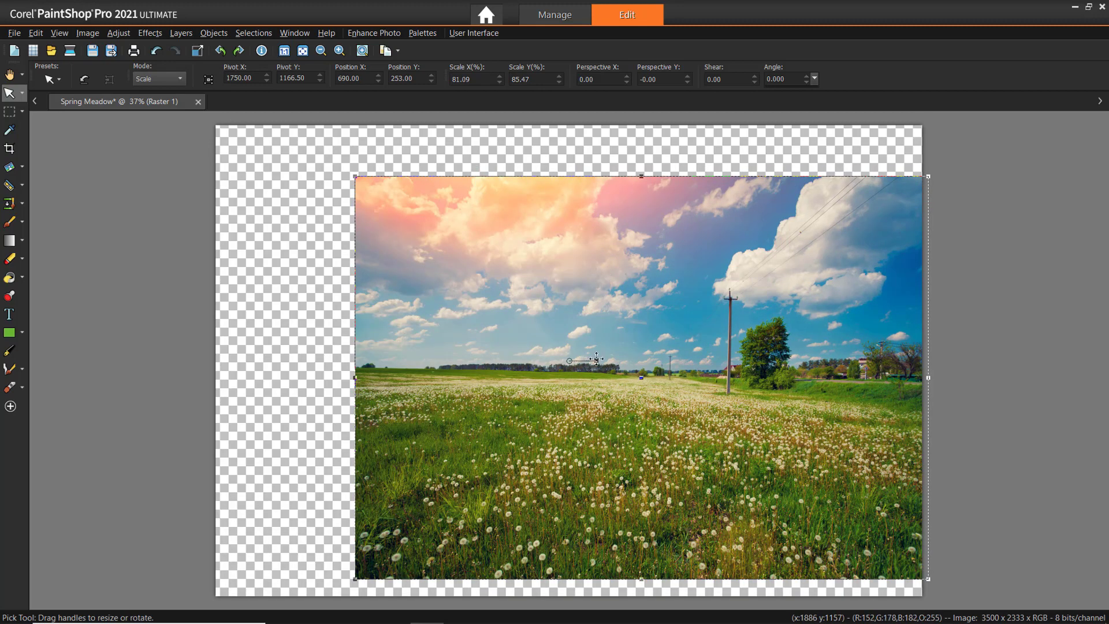
- Briefly rotate the meadow photo, then bring it back level at 0.04° near the centre
left_click_drag(597, 359, 596, 359)
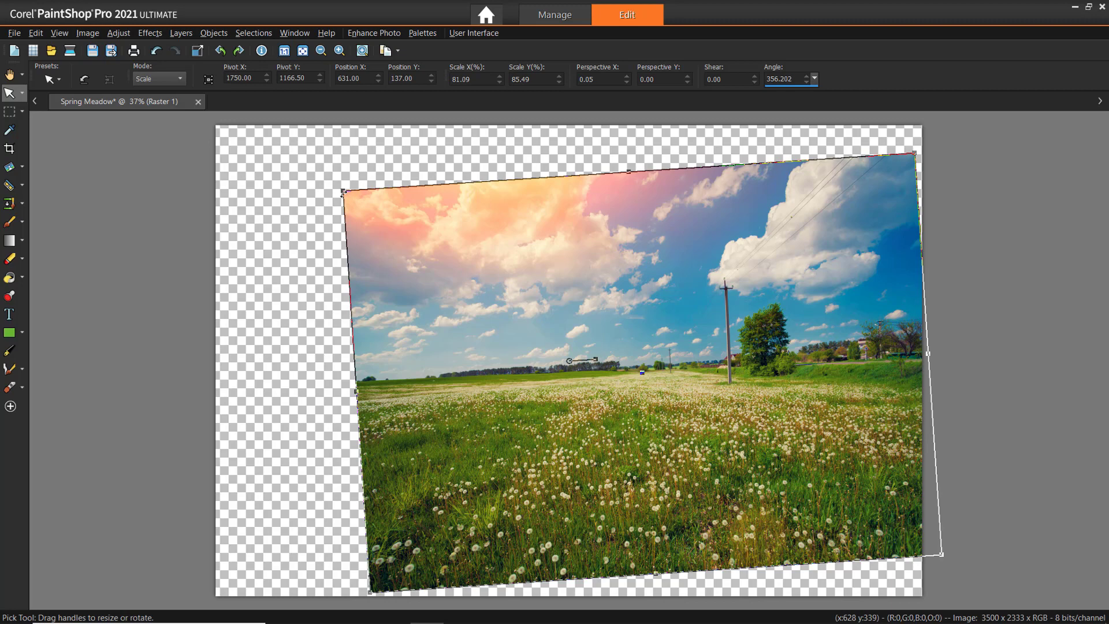
left_click_drag(344, 191, 308, 191)
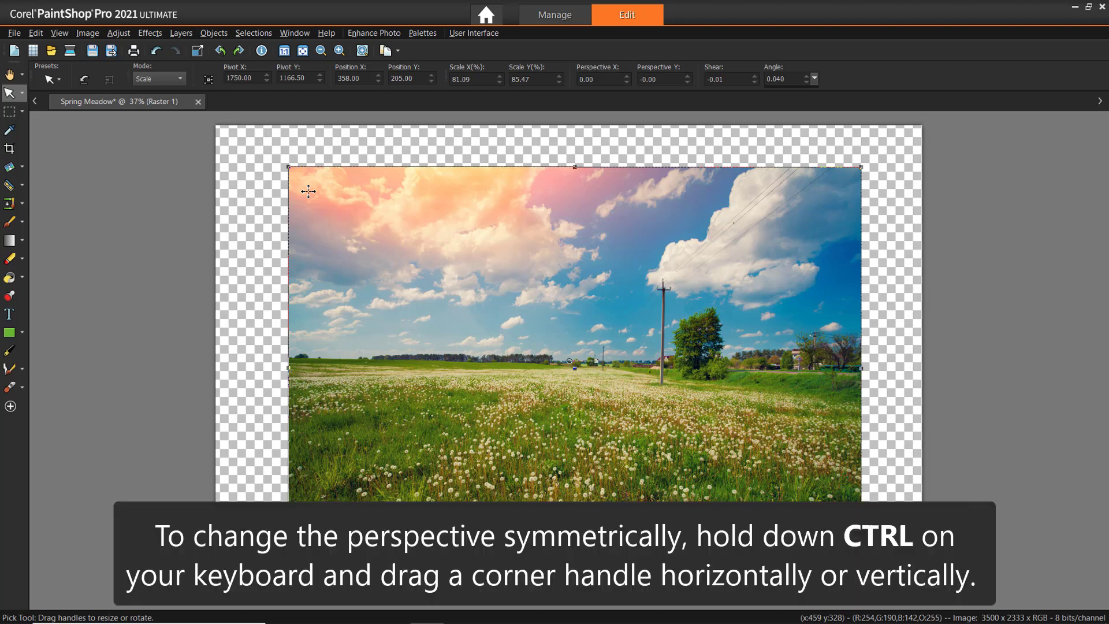
key("ctrl")
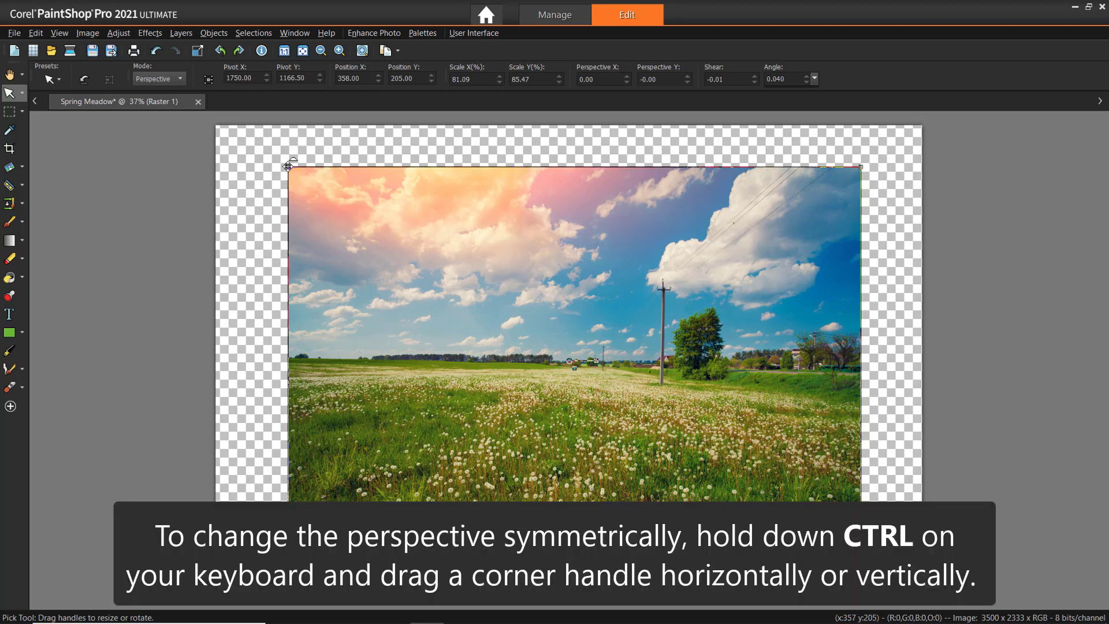
left_click_drag(288, 166, 254, 252)
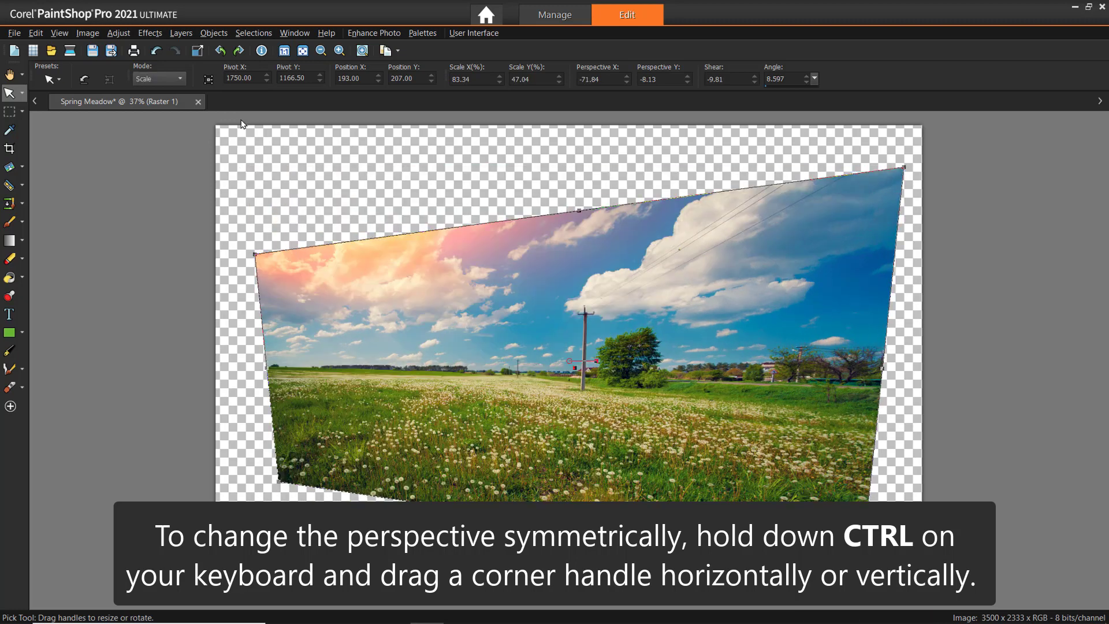
left_click(156, 51)
left_click(156, 52)
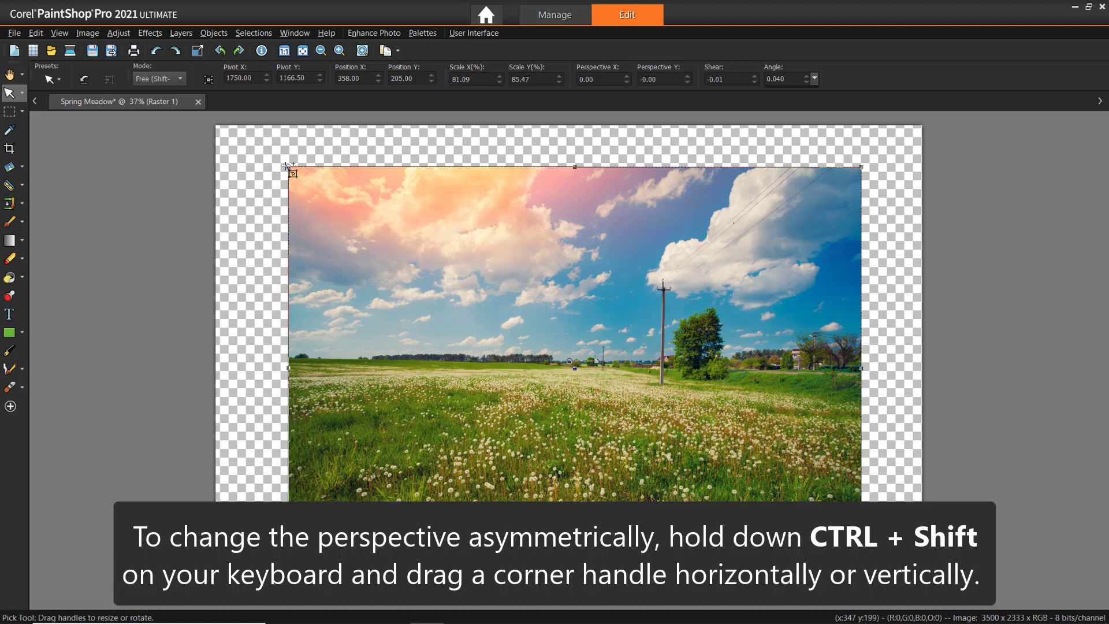
left_click_drag(288, 164, 294, 114)
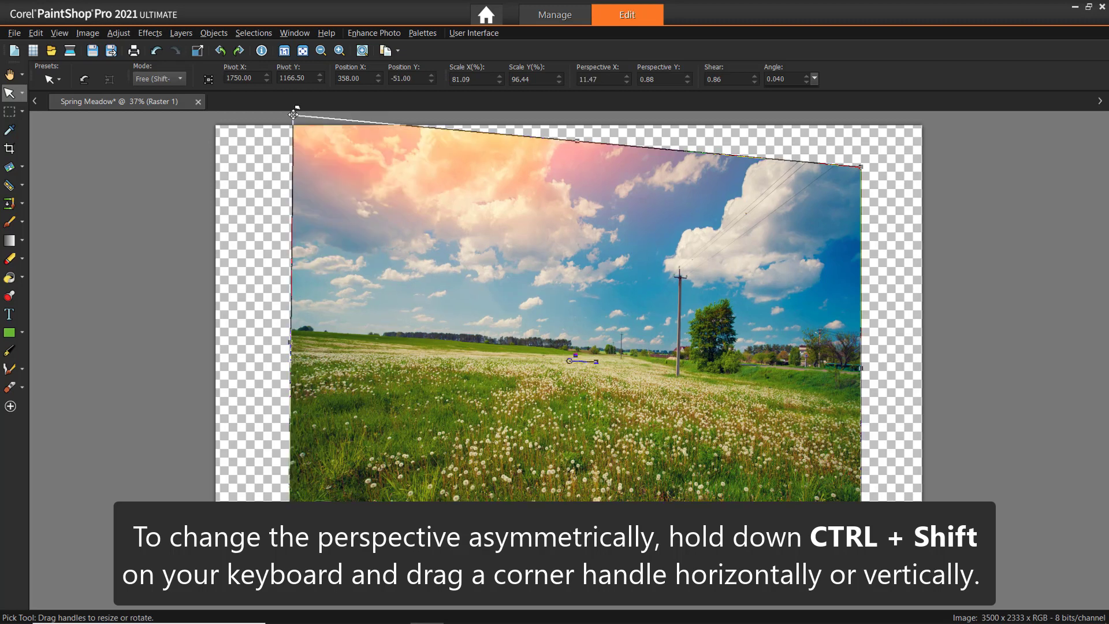
left_click(156, 51)
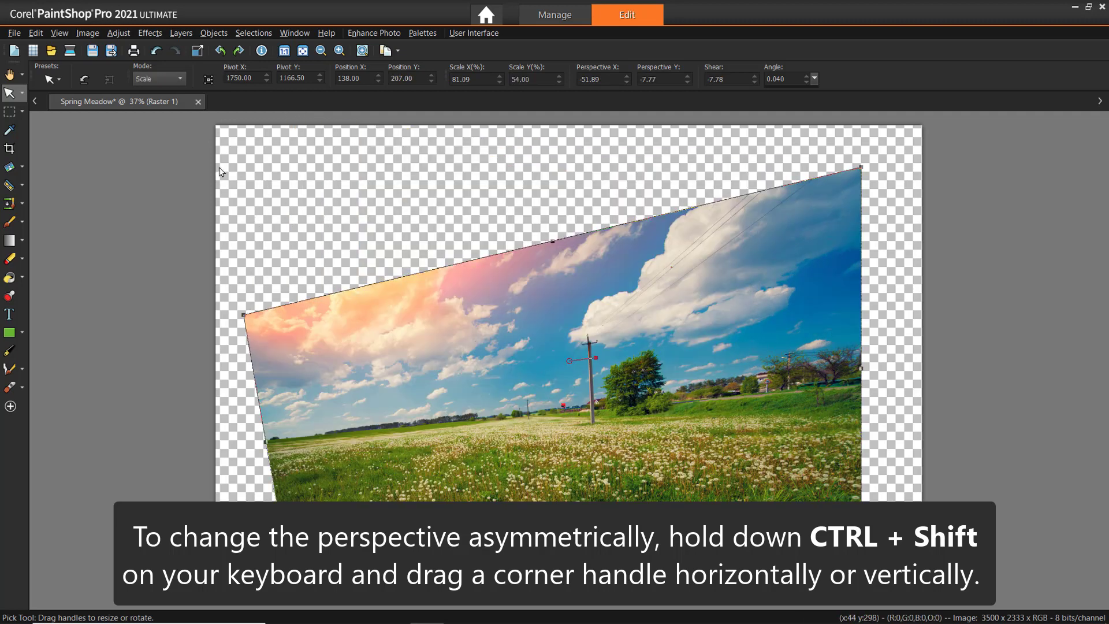
left_click(157, 55)
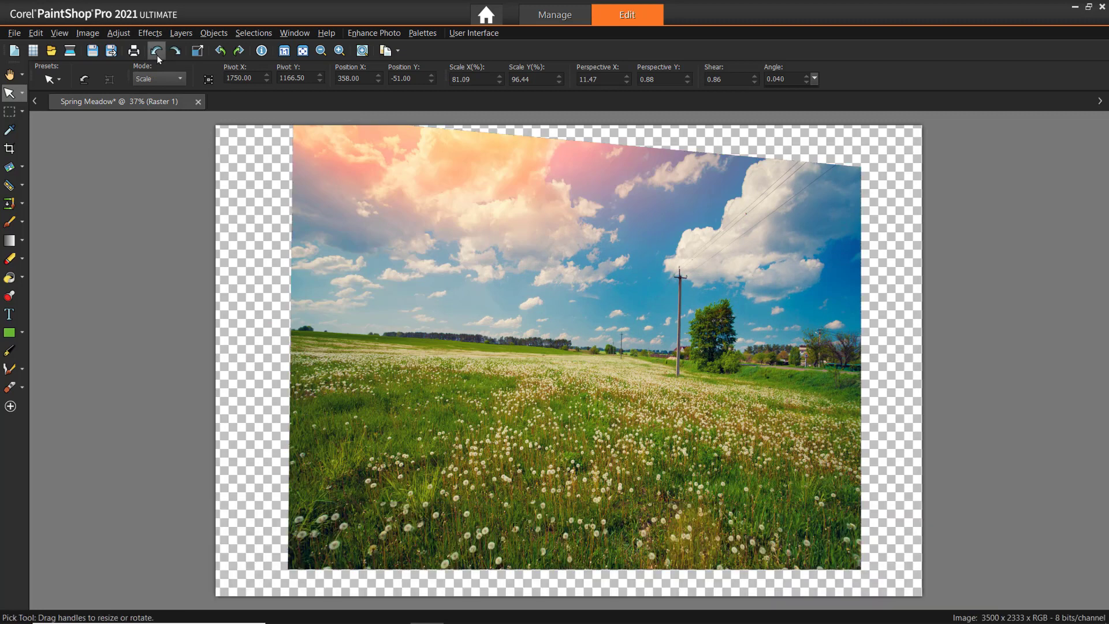
left_click(157, 55)
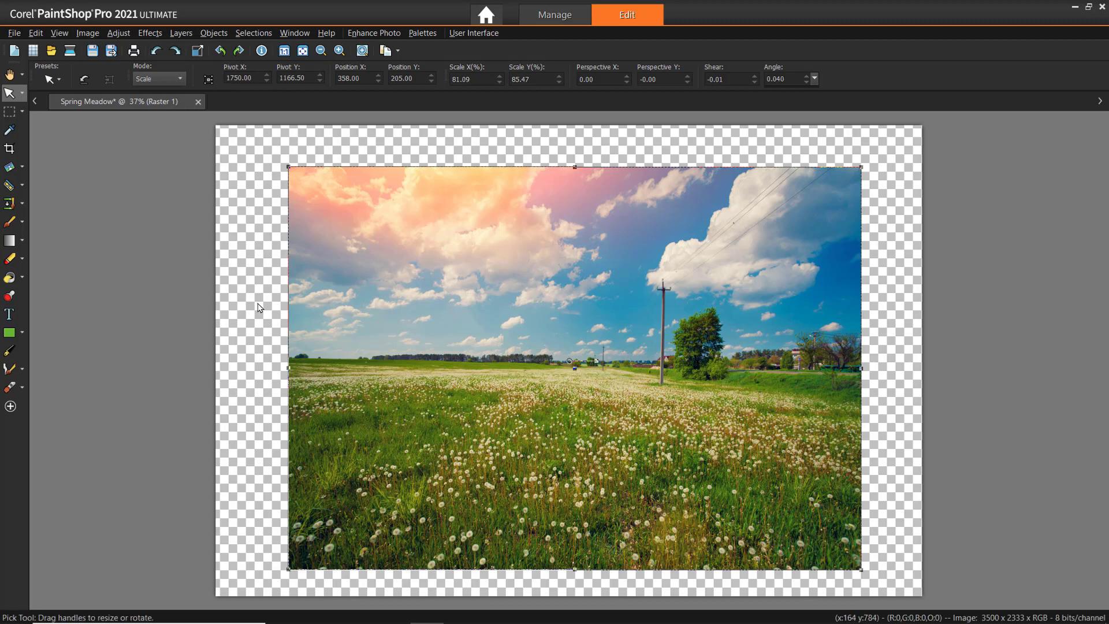
left_click_drag(287, 368, 285, 374)
left_click(155, 52)
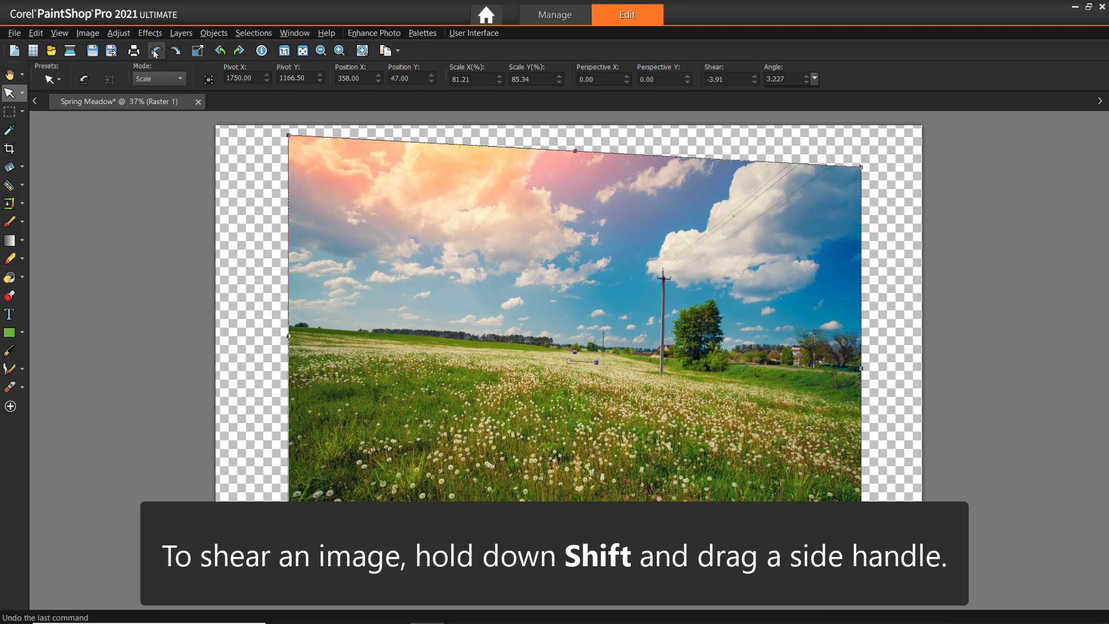
left_click(155, 52)
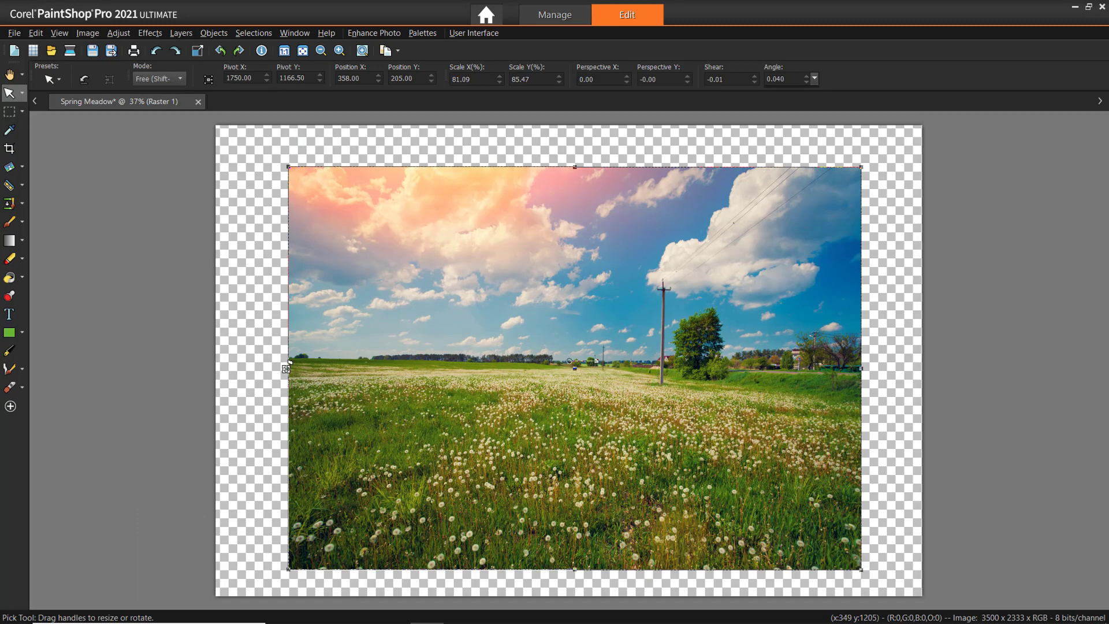
left_click_drag(289, 363, 512, 490)
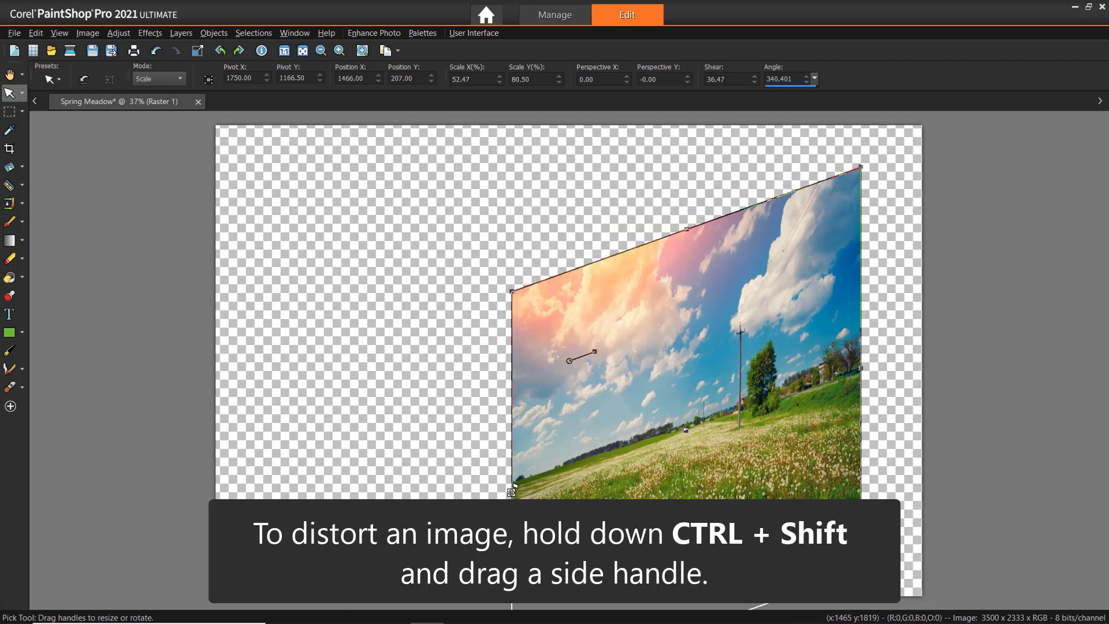
left_click(158, 55)
left_click(158, 54)
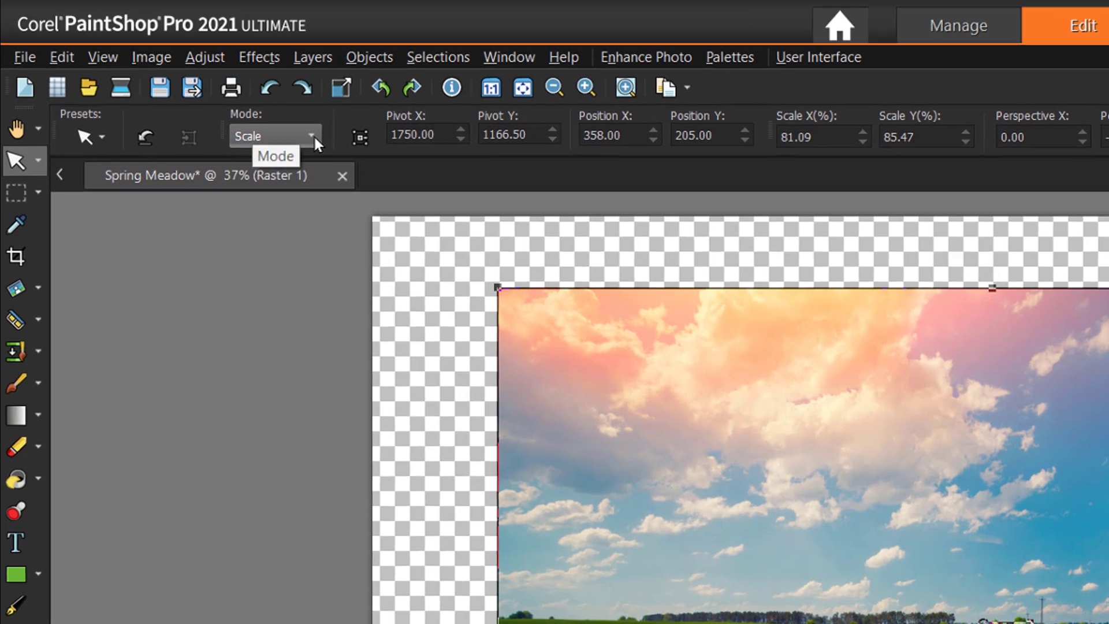
- Shear the meadow photo so its left edge drops, then taper it with a perspective pull
left_click(243, 107)
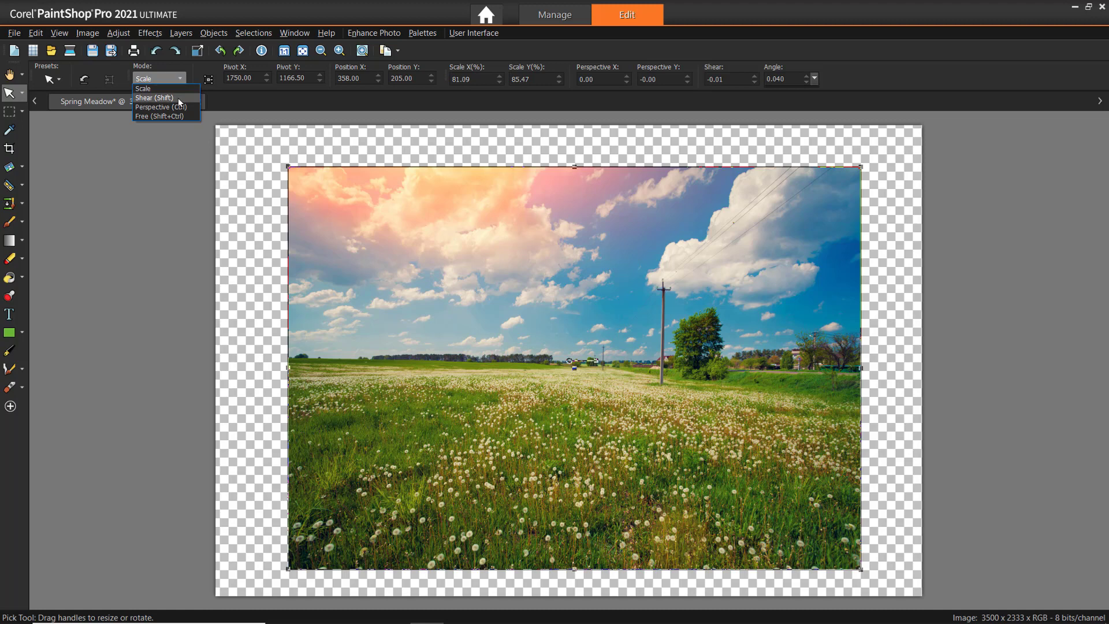
left_click(154, 98)
left_click_drag(289, 368, 291, 383)
left_click(158, 79)
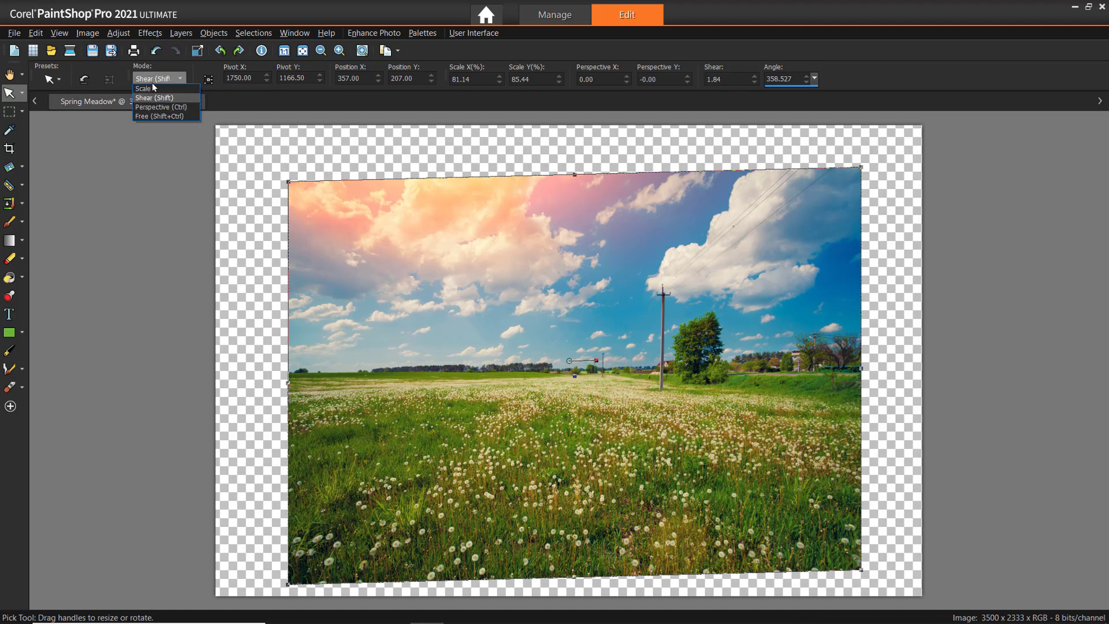
left_click(166, 112)
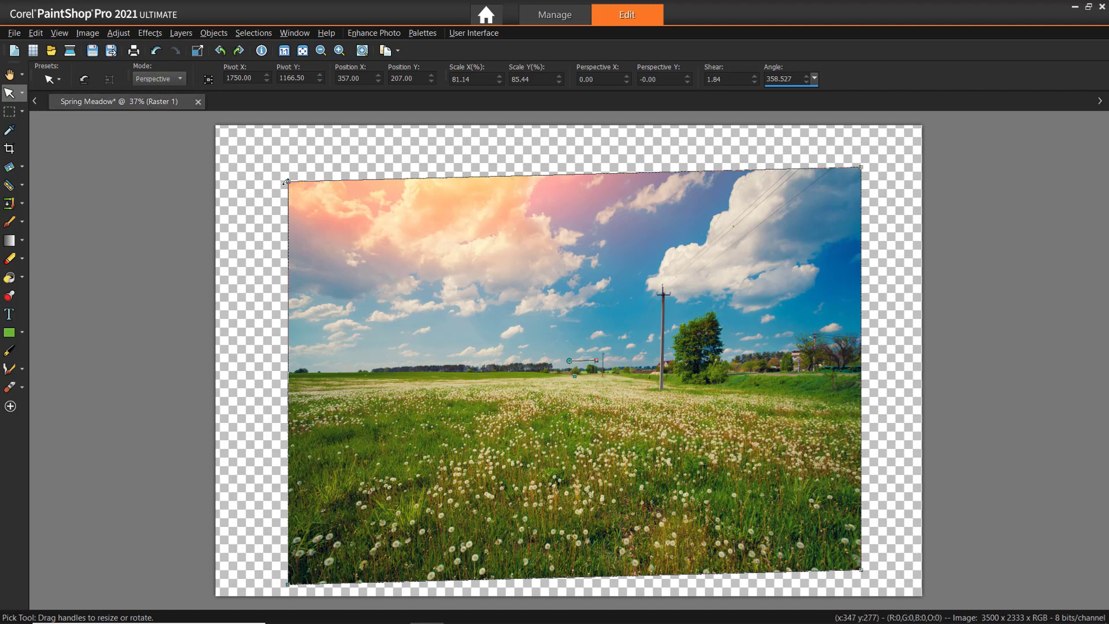
left_click_drag(288, 181, 248, 175)
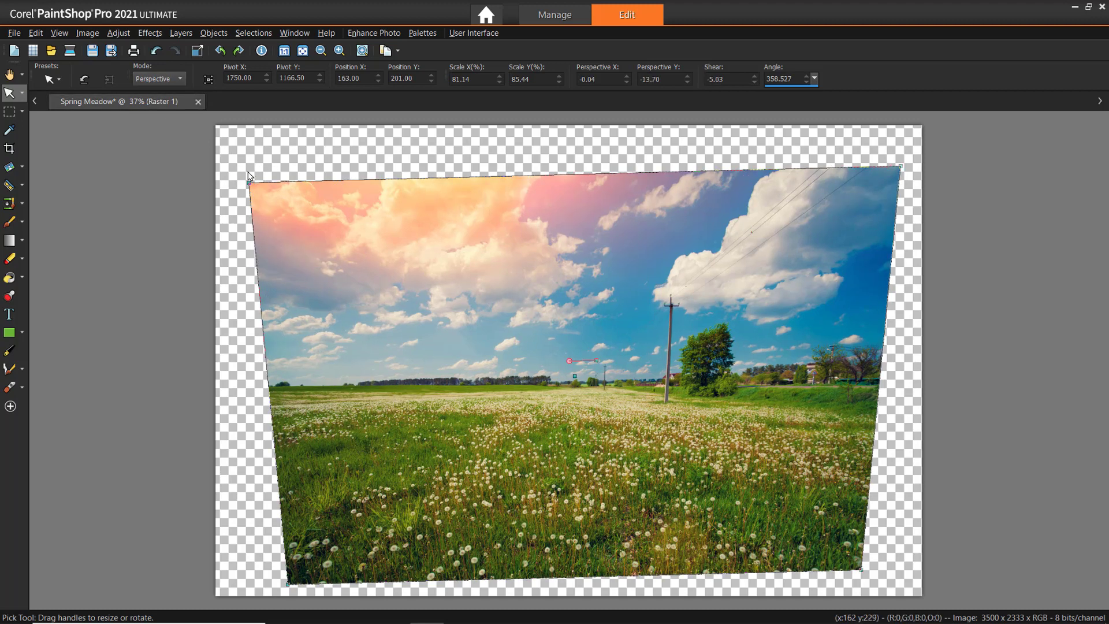
- In Free mode, pull the bottom-right corner up and the top-right corner inward
left_click(168, 80)
left_click(173, 115)
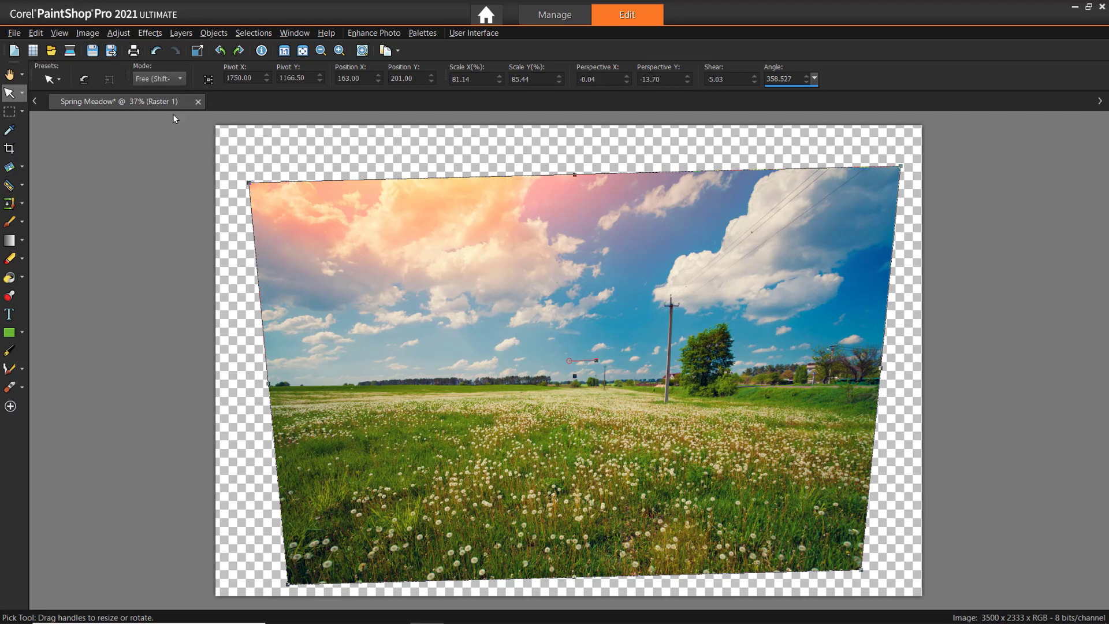
left_click_drag(861, 569, 865, 529)
left_click_drag(900, 166, 849, 165)
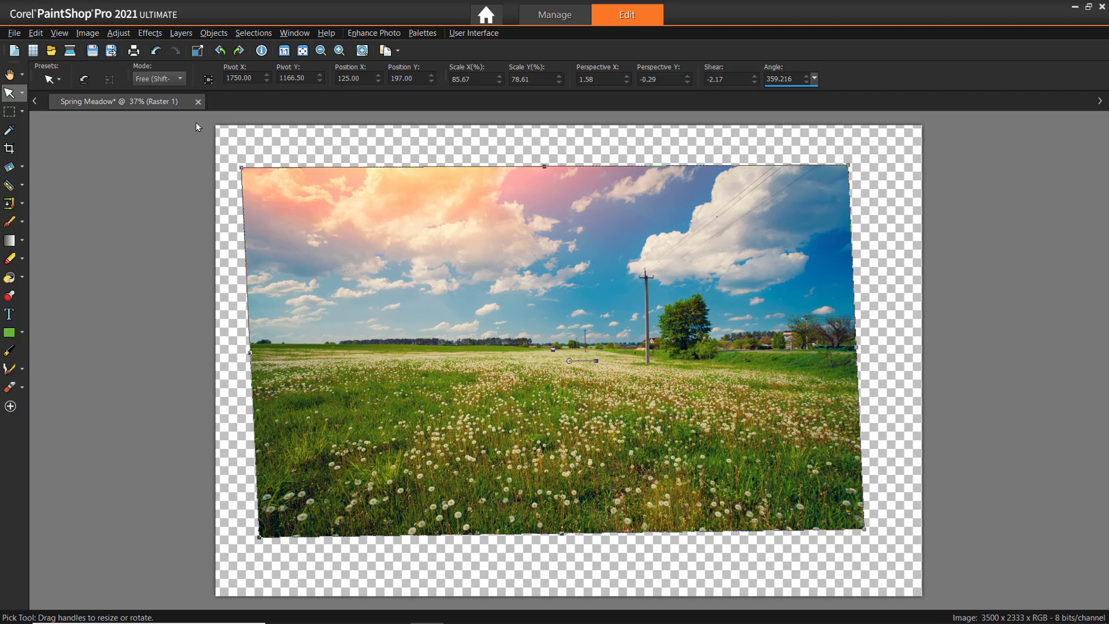
- Reset the transform rectangle and nudge the distorted meadow photo right and up
left_click(84, 80)
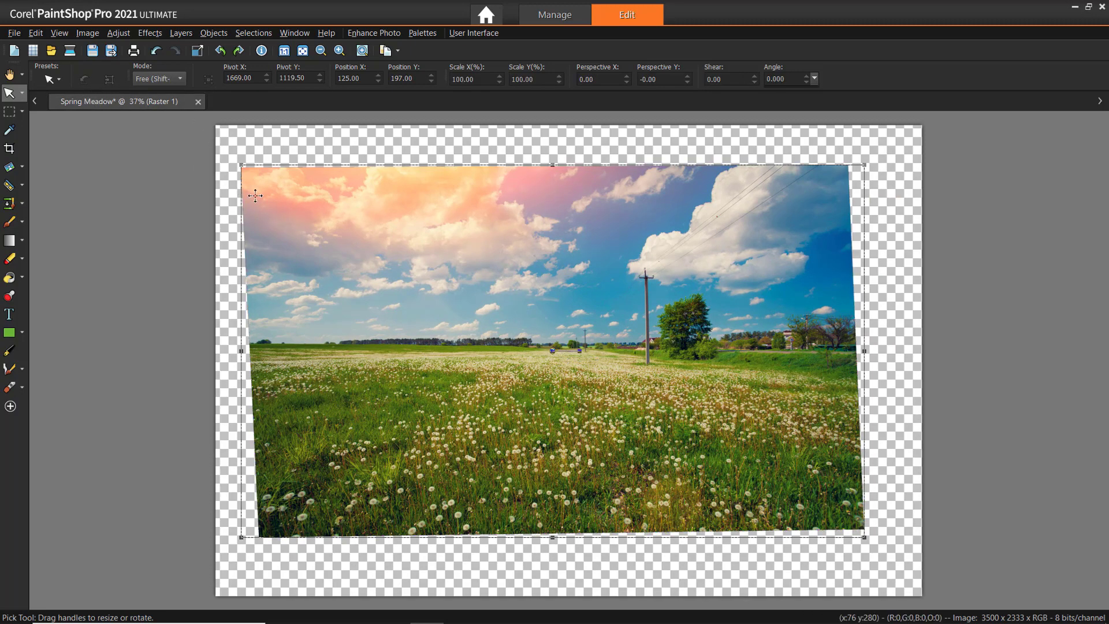
mouse_move(275, 206)
left_mouse_down()
mouse_move(298, 201)
mouse_move(284, 195)
left_mouse_up()
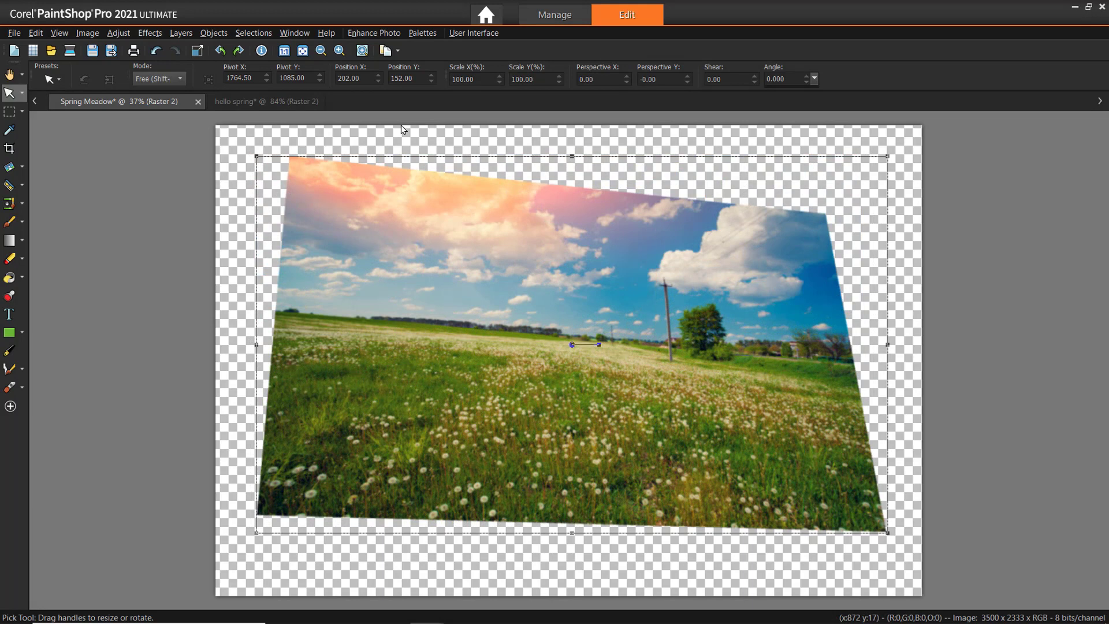
- Dock the Layers palette and copy the Raster 2 meadow layer
left_click(424, 34)
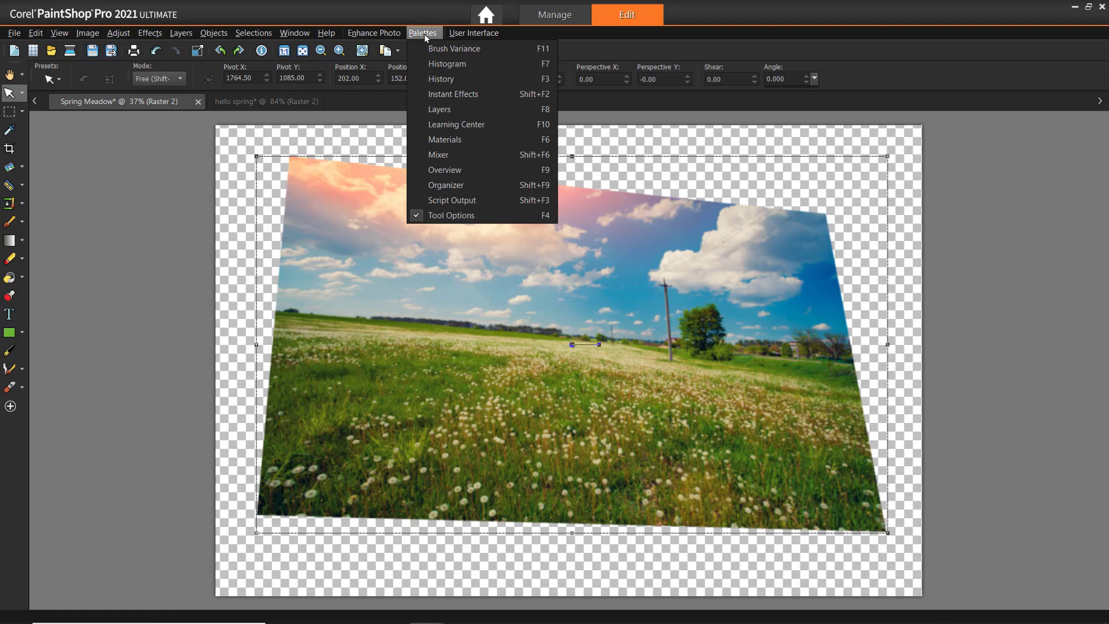
left_click(443, 107)
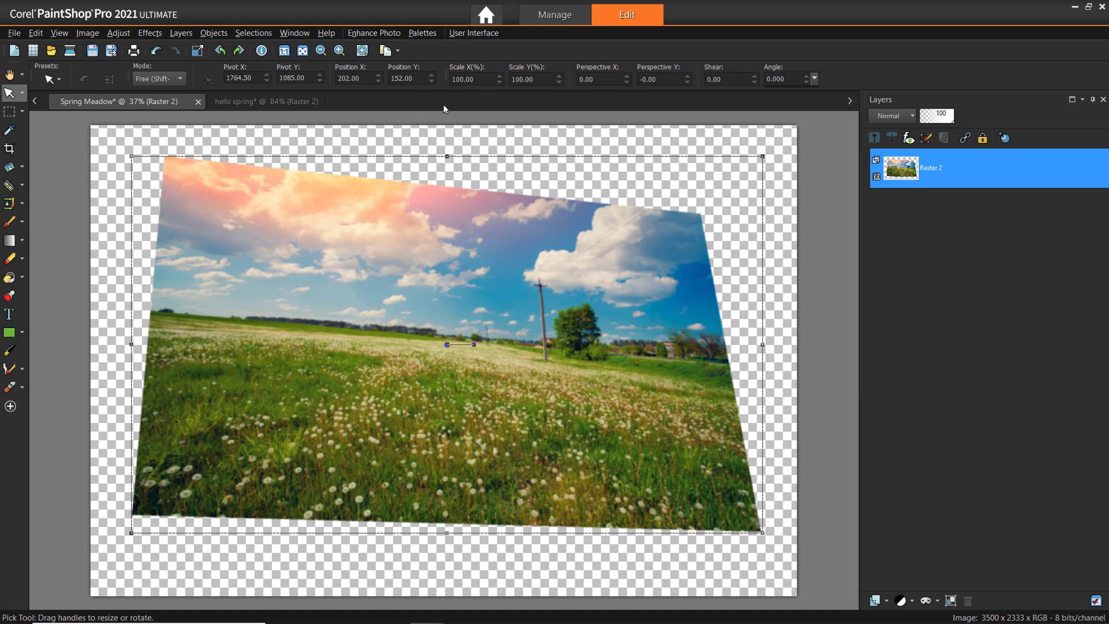
left_click(36, 33)
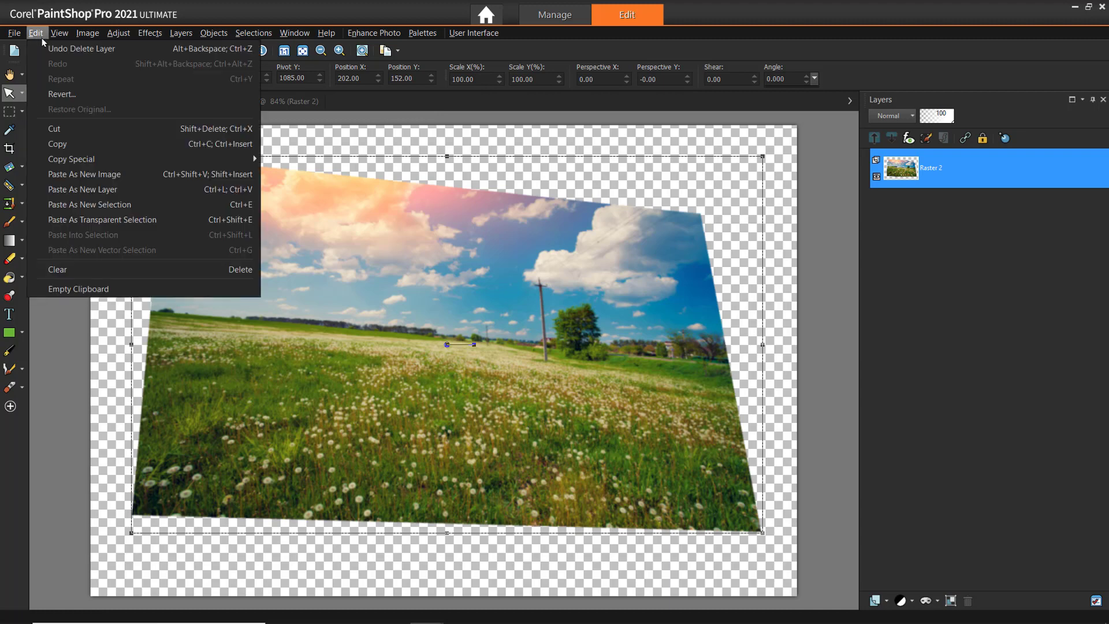
left_click(64, 144)
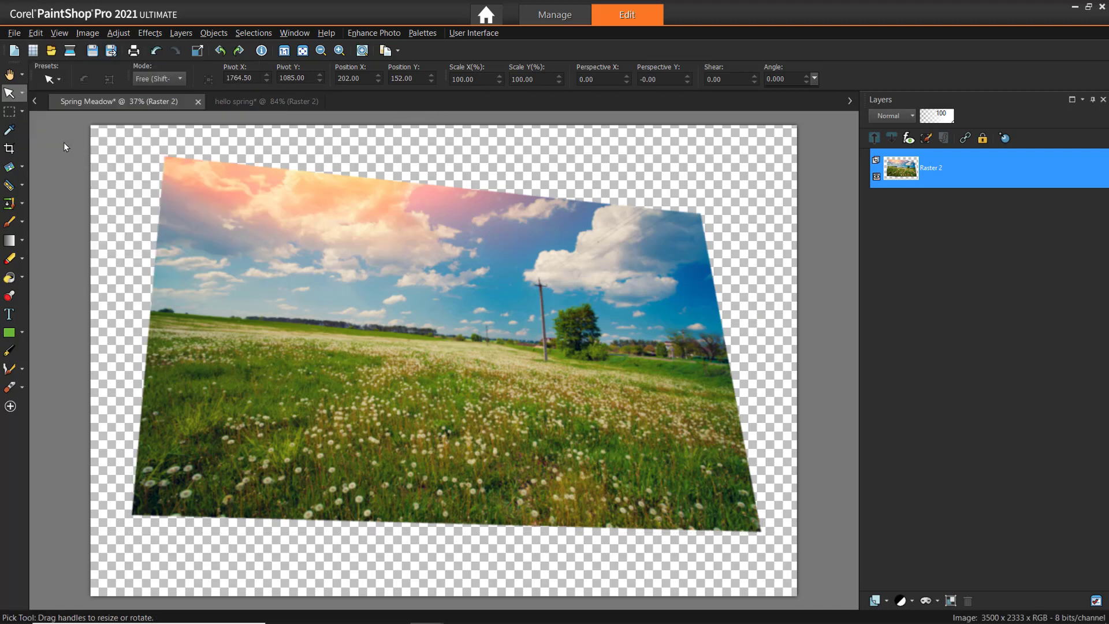
- Paste the meadow photo as a new layer in the Untitled design collage
left_click(237, 102)
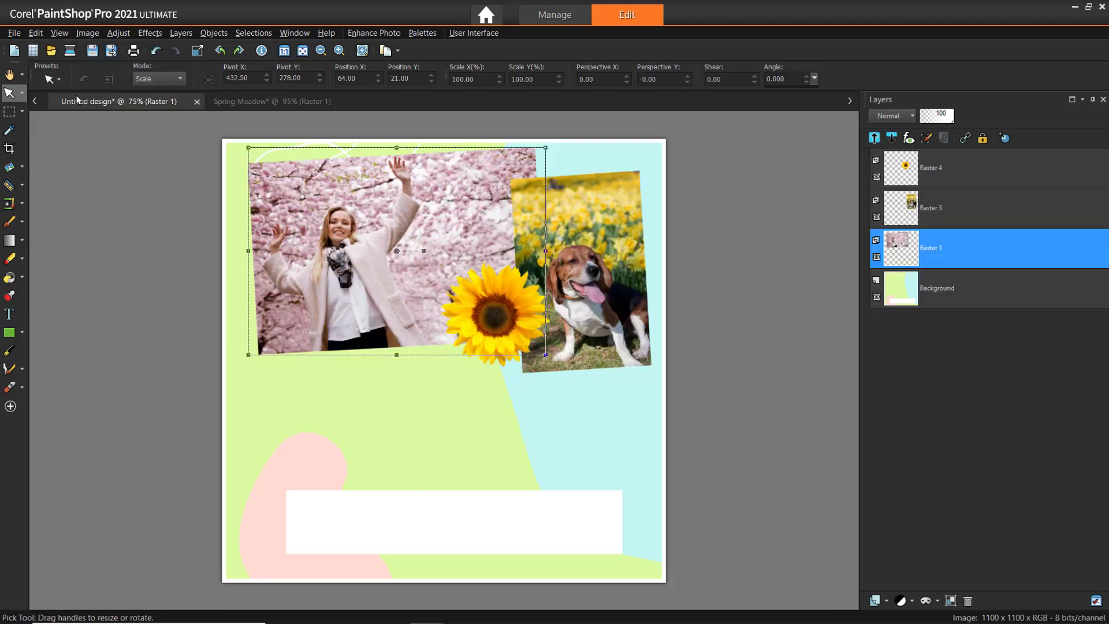
left_click(36, 33)
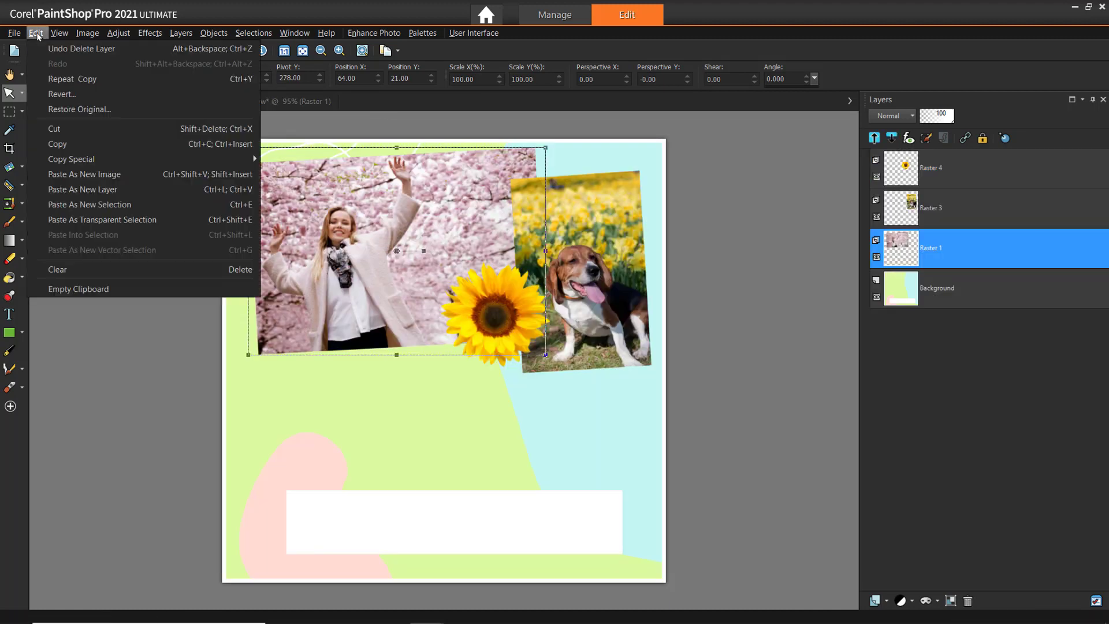
left_click(70, 189)
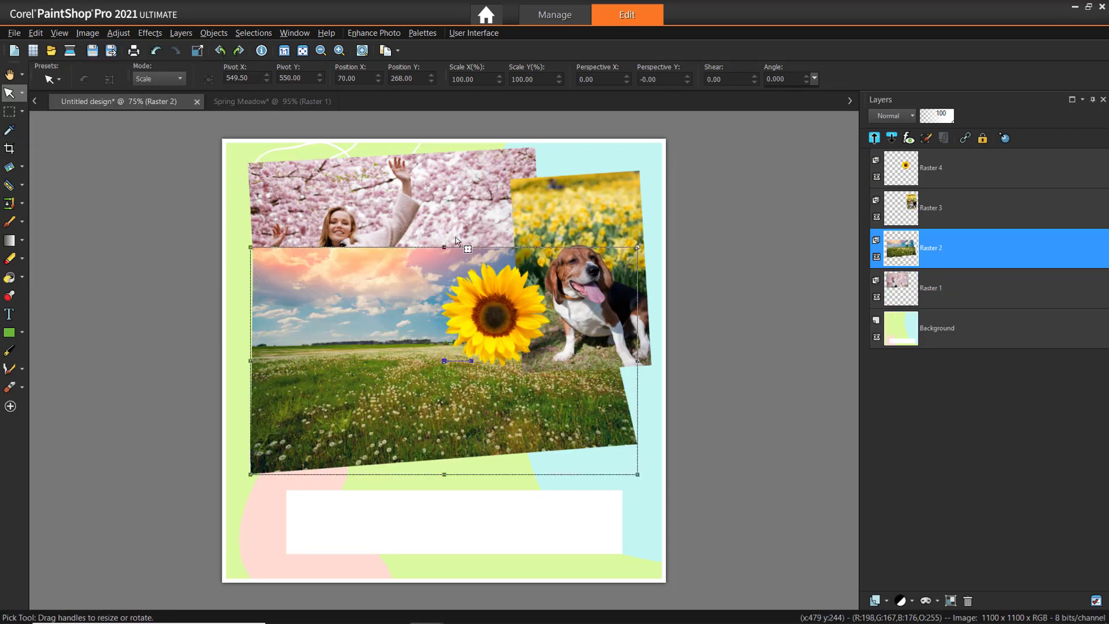
- Move the pasted meadow photo, shrink it to about 90% and tilt it slightly
double_click(936, 246)
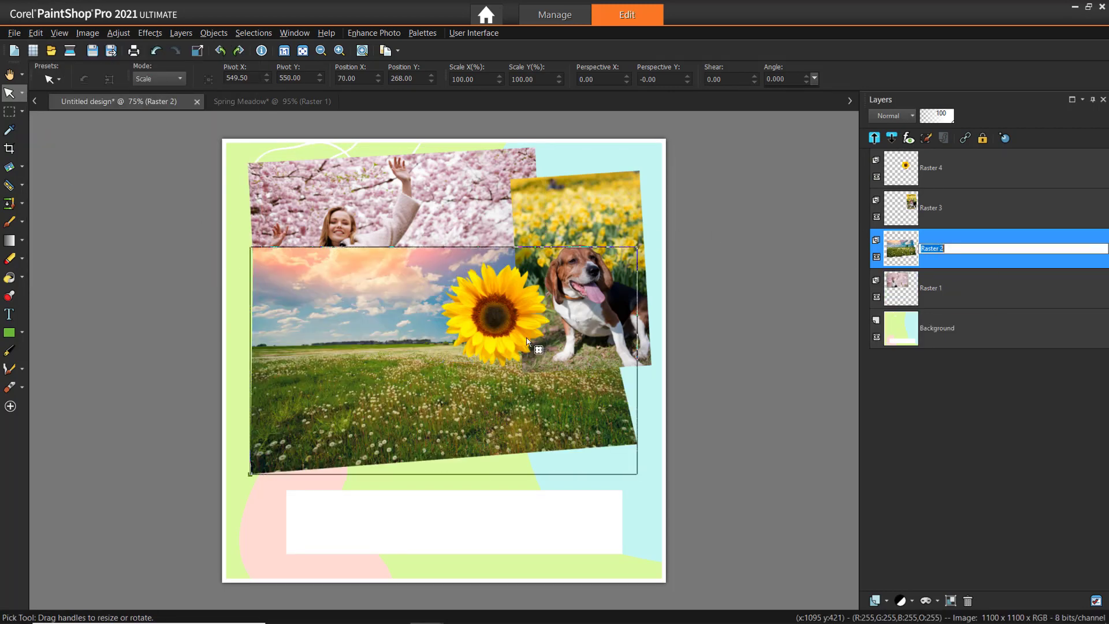
left_click_drag(340, 408, 326, 435)
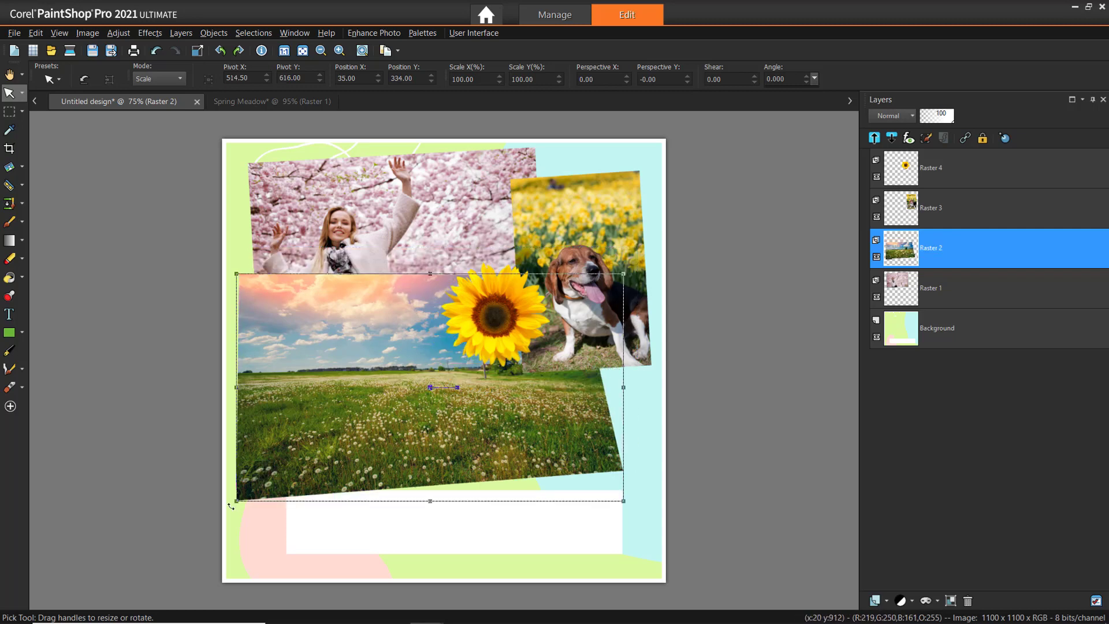
left_click_drag(275, 475, 261, 483)
left_click_drag(261, 276, 258, 283)
mouse_move(301, 314)
left_mouse_down()
mouse_move(317, 319)
mouse_move(288, 325)
left_mouse_up()
- Add a 'Hello Spring!' text line and drag it into the white box at the bottom
key("t")
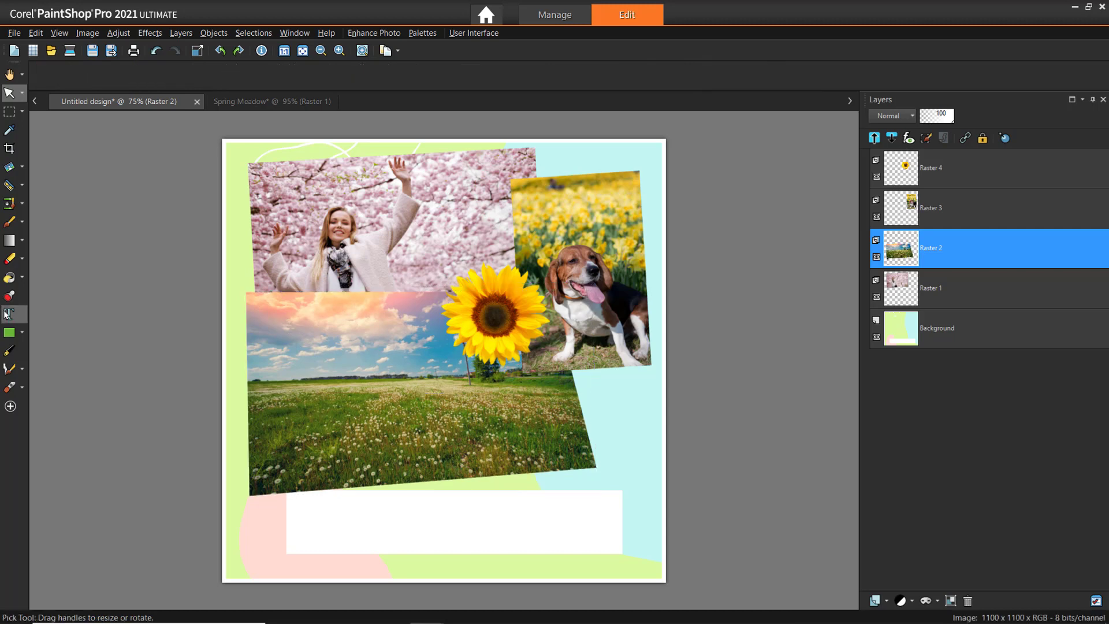
left_click(340, 529)
type("Hello Spring!")
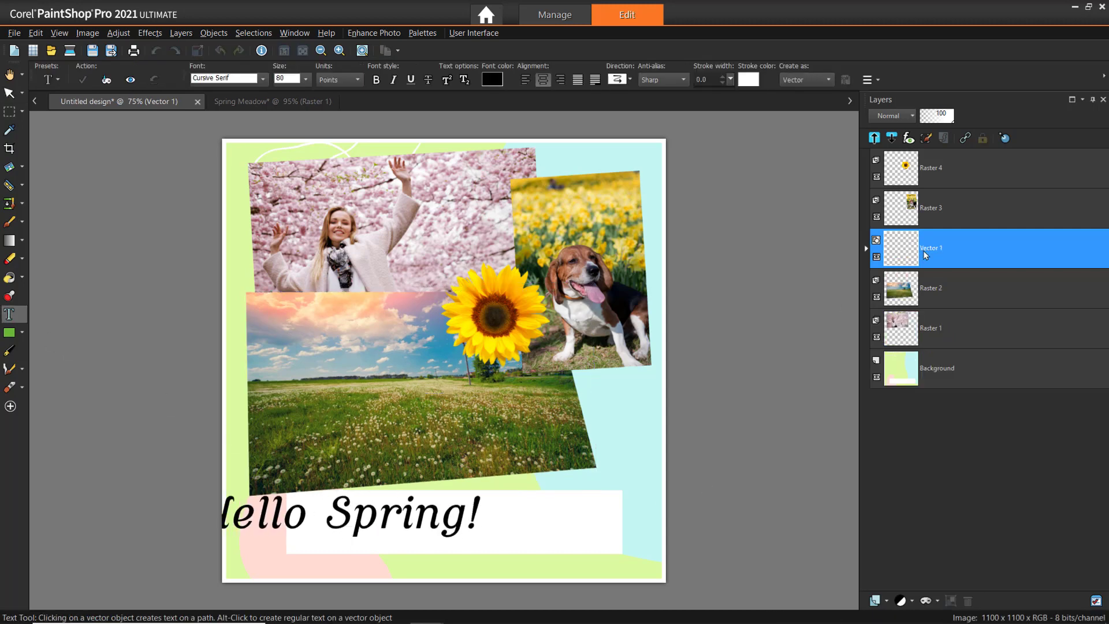
type("k")
left_click_drag(339, 512, 456, 518)
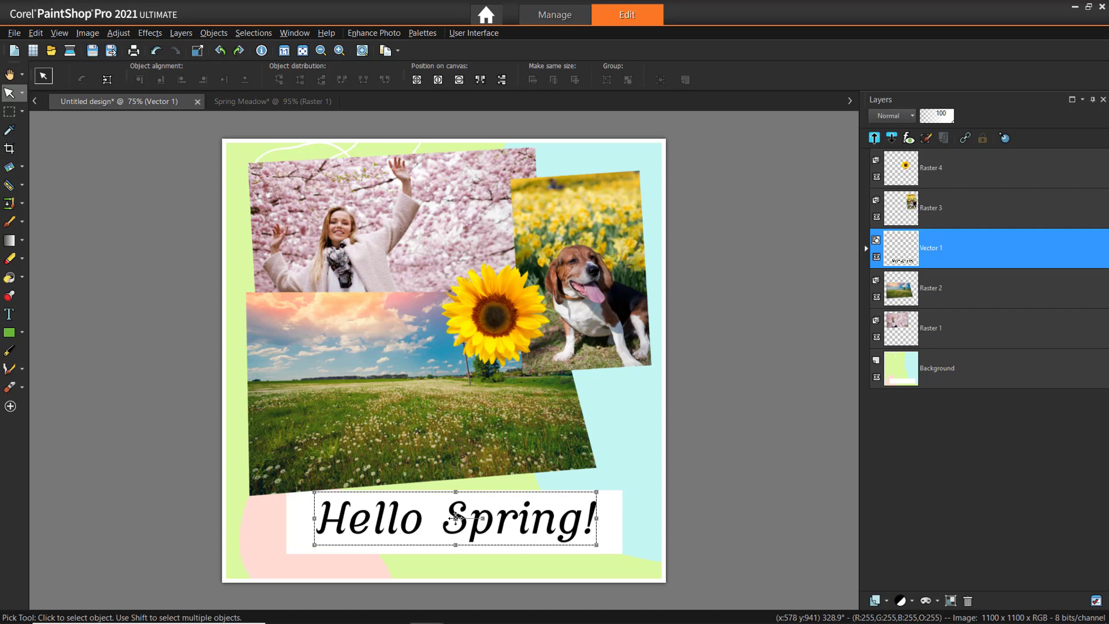
- Shift the Hello Spring! text slightly right and convert layer Vector 1 to raster (Raster 5)
left_click_drag(456, 518, 464, 518)
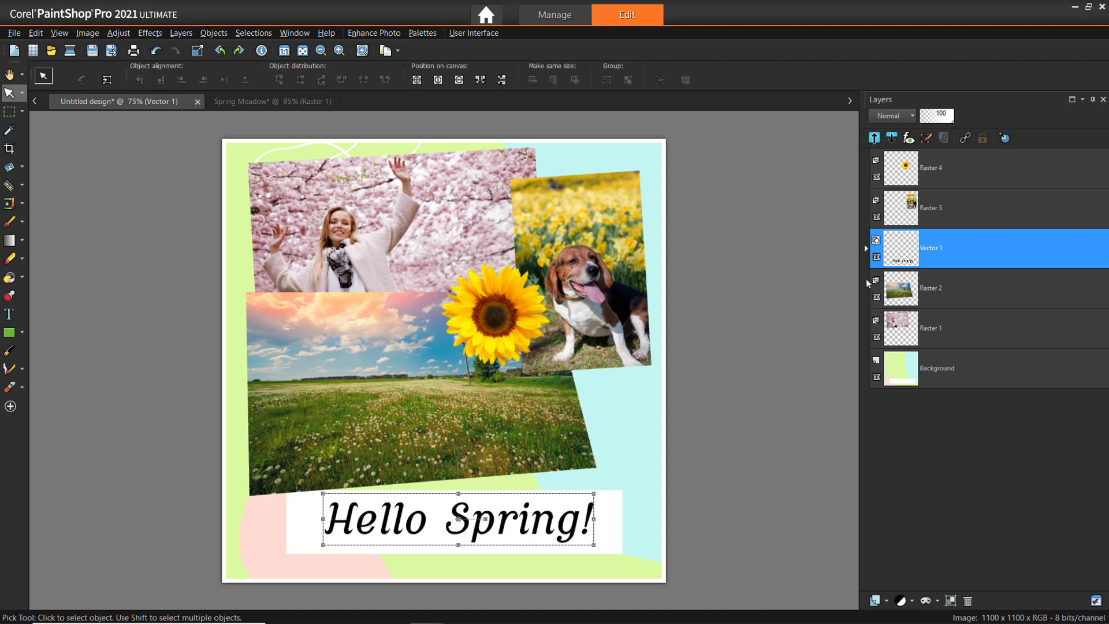
right_click(944, 245)
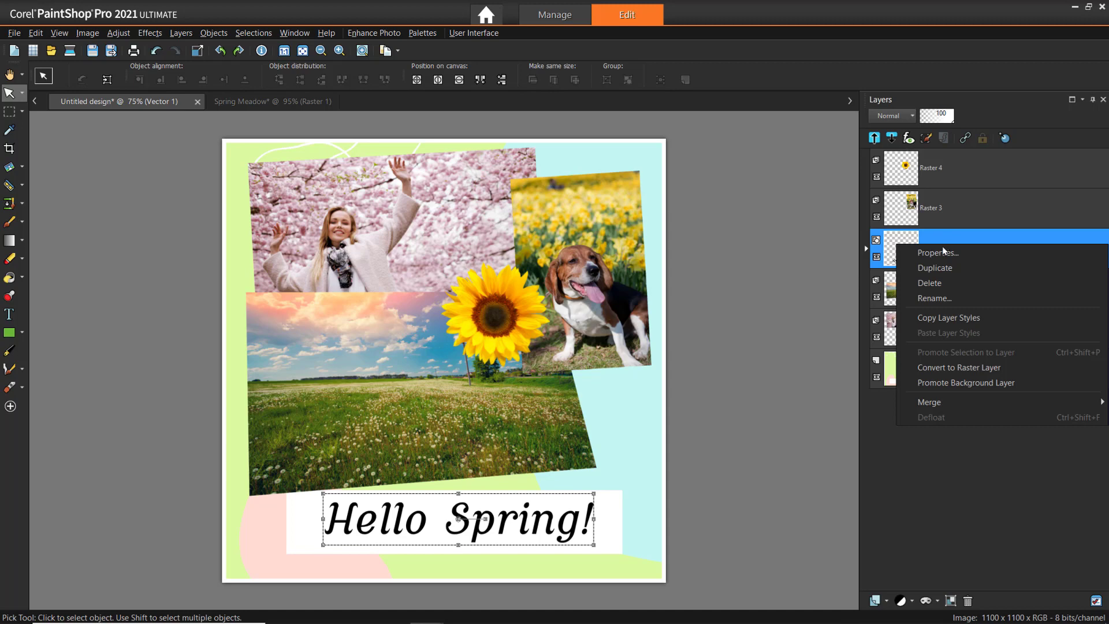
left_click(937, 370)
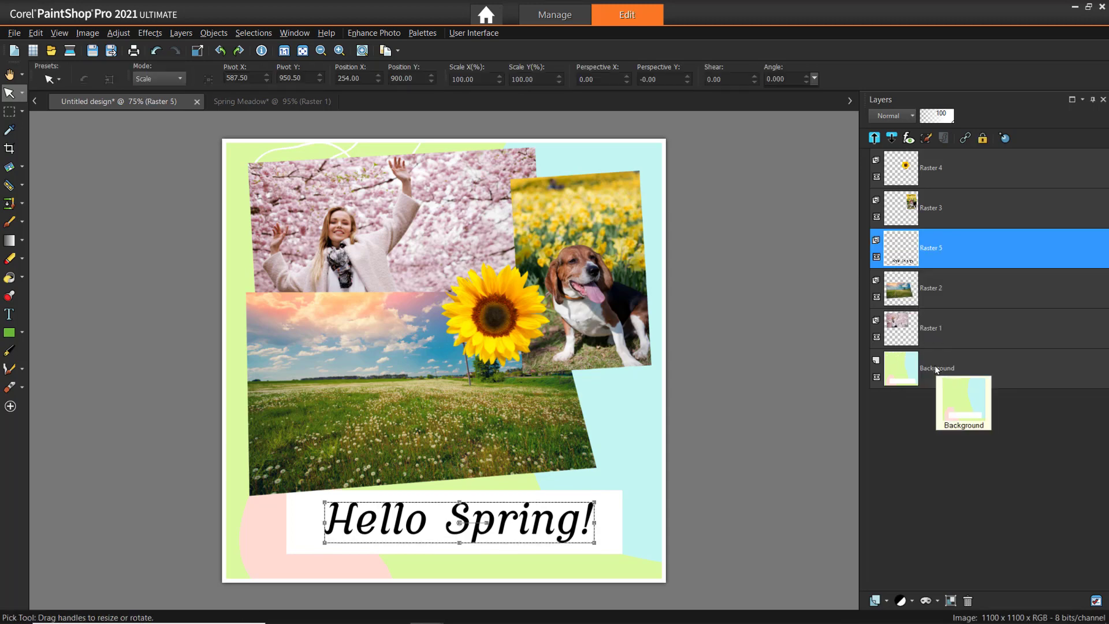
- In Perspective mode, flare the text's right end (perspective 8.13, 108.85% wide), undoing the top-right drag
left_click(180, 79)
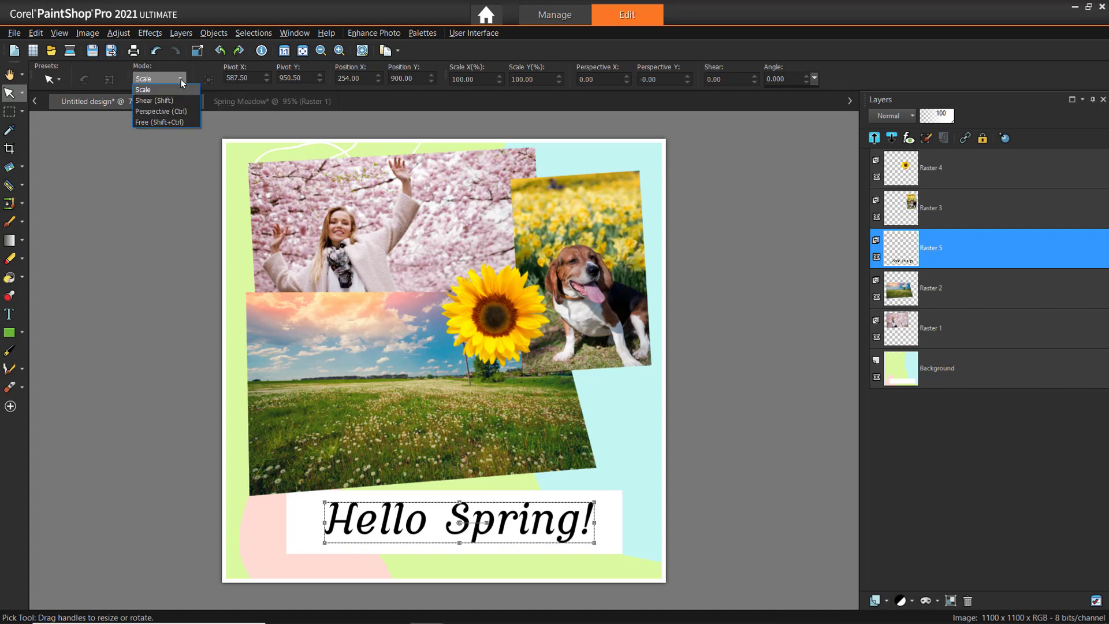
left_click(177, 111)
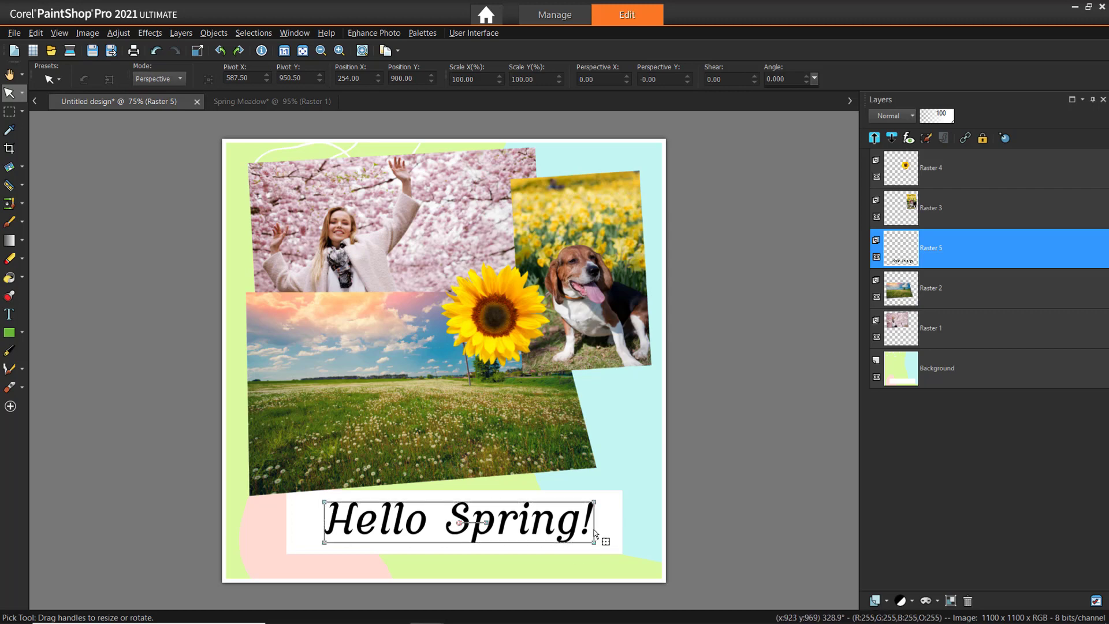
left_click_drag(594, 542, 604, 541)
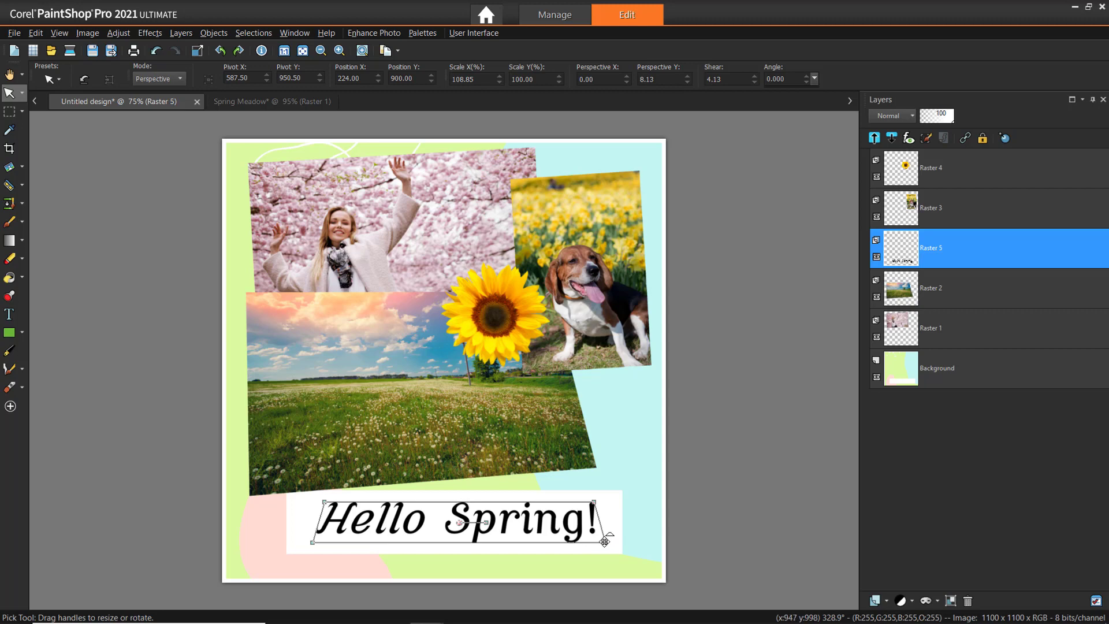
left_click_drag(595, 500, 592, 498)
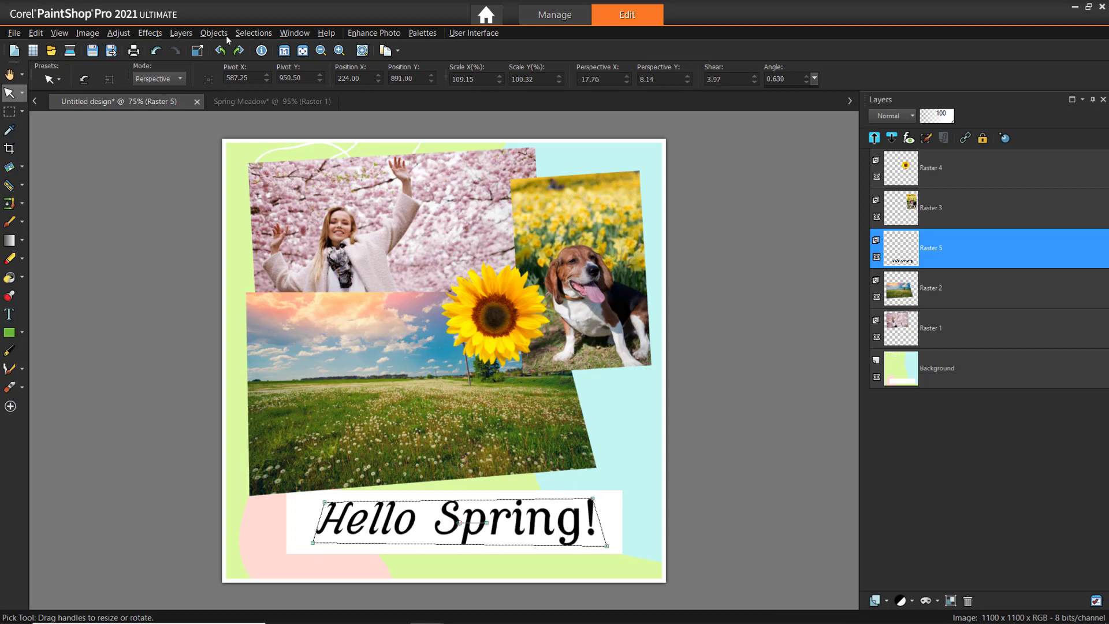
left_click(156, 50)
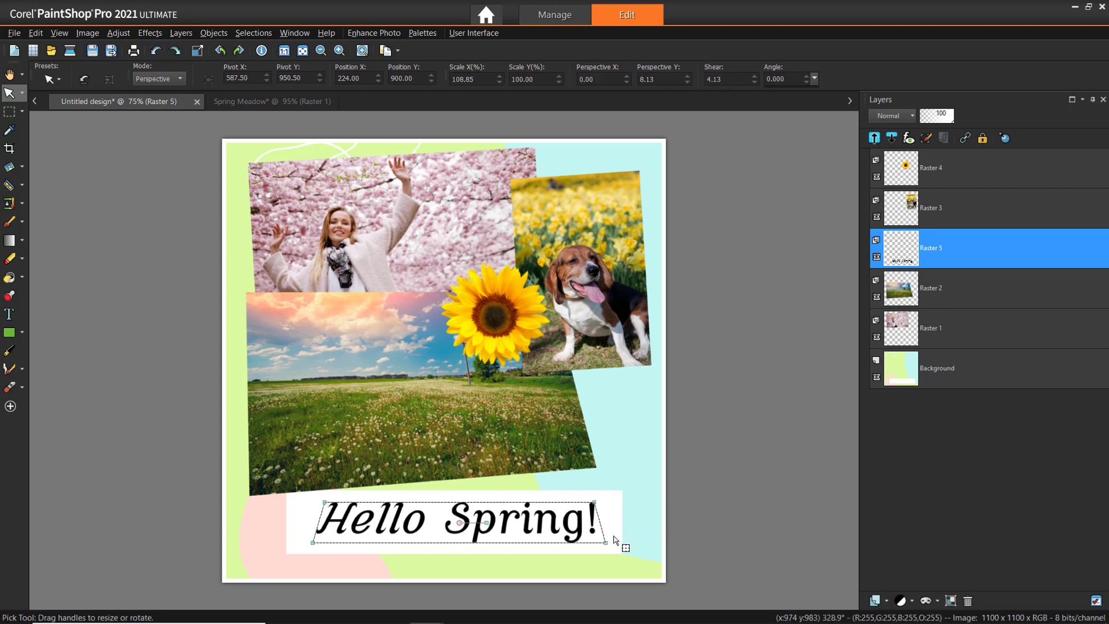